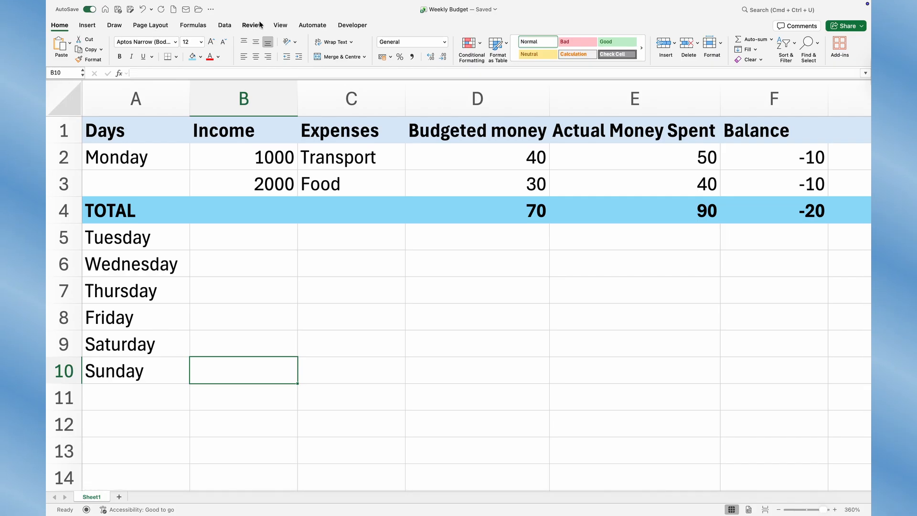
- Hide the gridlines on the Weekly Budget worksheet
{"action": "left_click", "coordinate": [280, 26]}
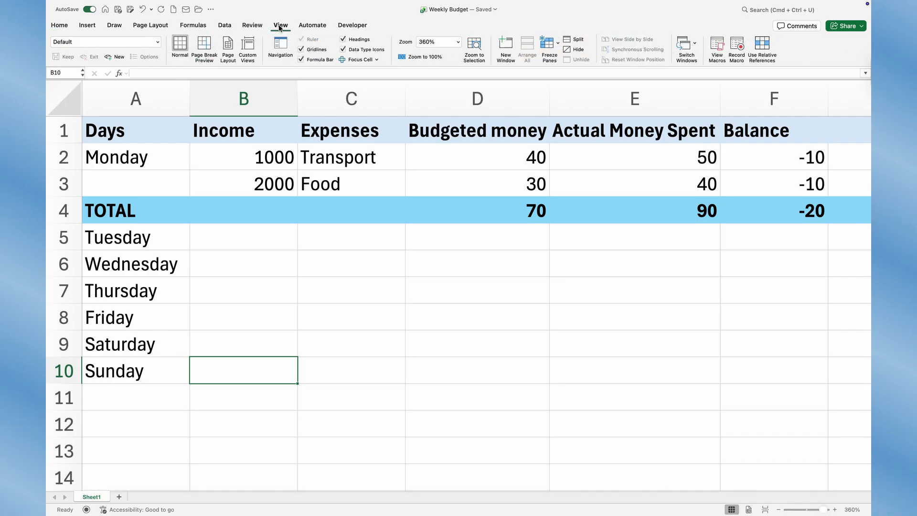
{"action": "left_click", "coordinate": [301, 49]}
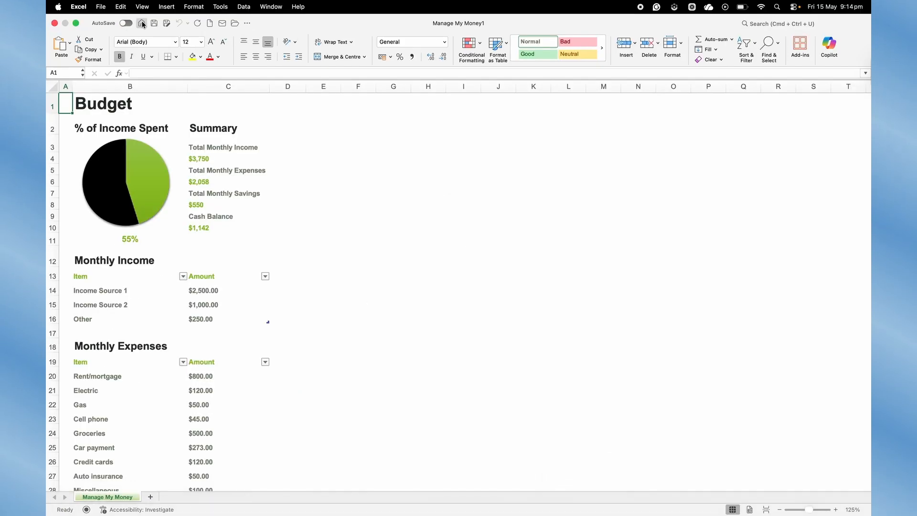
- Create a new blank workbook from the template gallery
{"action": "left_click", "coordinate": [142, 23]}
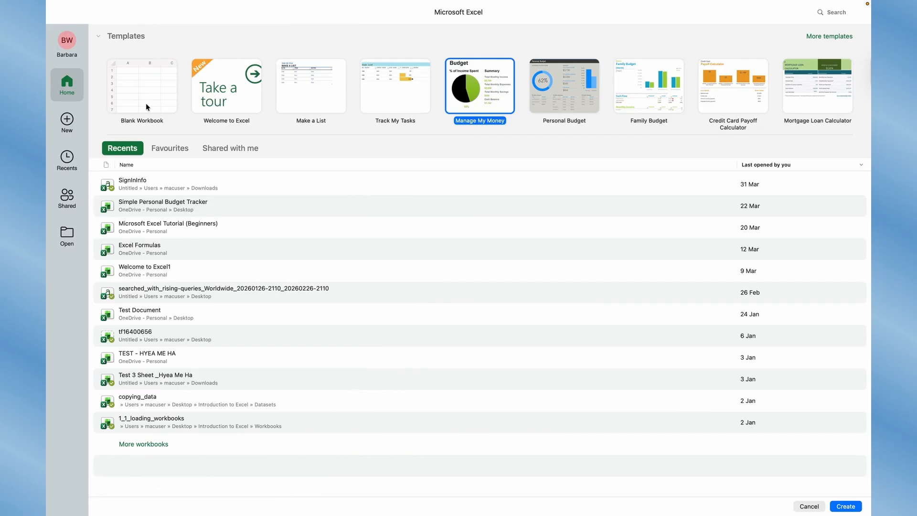
{"action": "double_click", "coordinate": [146, 106]}
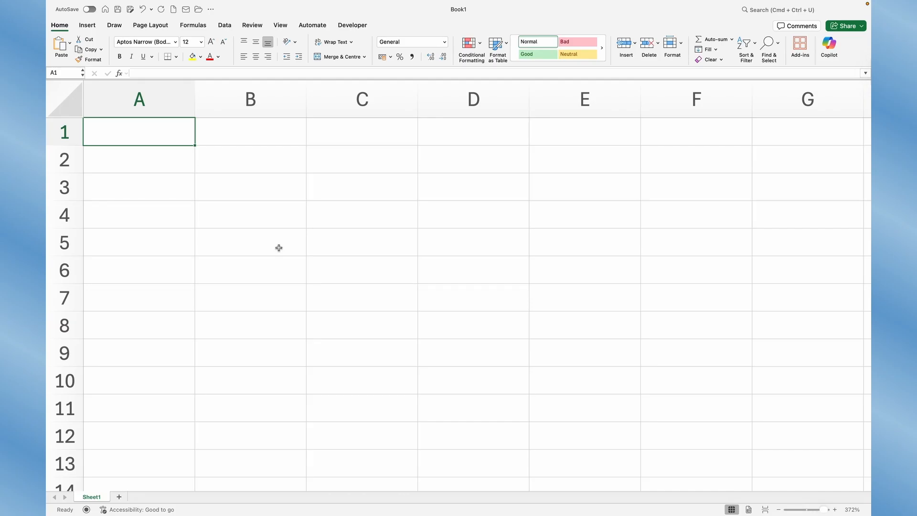
- Switch to the Chrome browser and create a blank spreadsheet in Google Sheets
{"action": "key", "text": "ctrl+Right"}
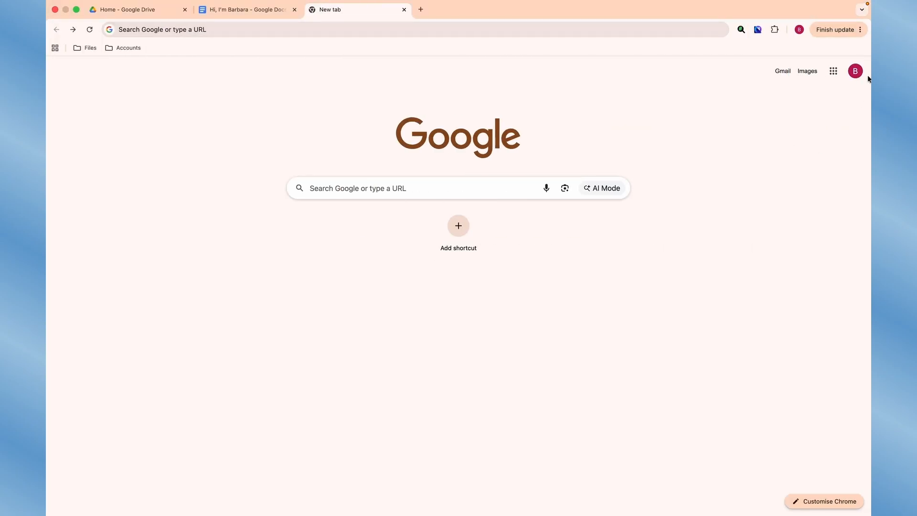
{"action": "scroll", "coordinate": [820, 91], "scroll_direction": "up", "scroll_amount": 5}
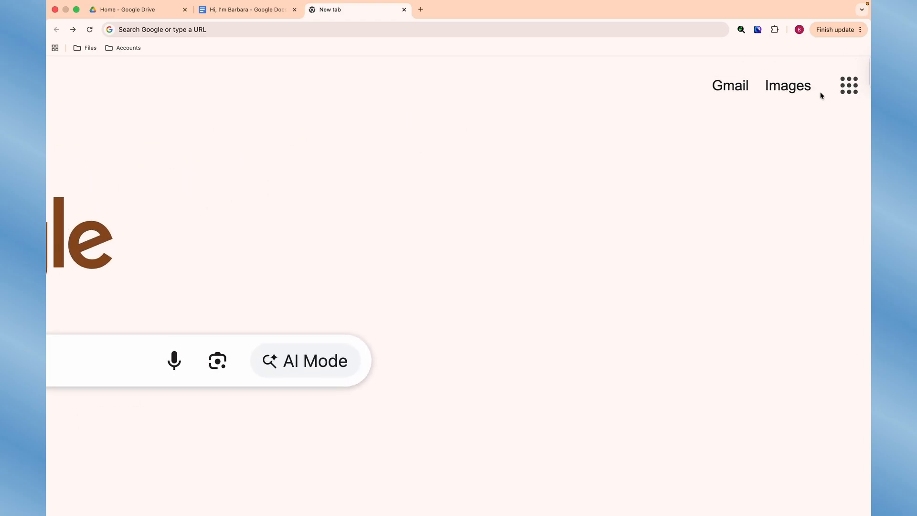
{"action": "left_click", "coordinate": [782, 91]}
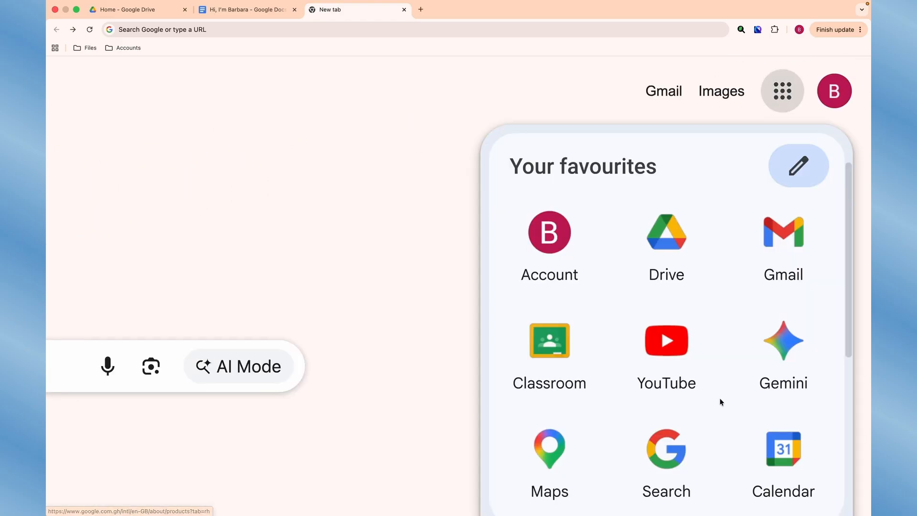
{"action": "scroll", "coordinate": [722, 402], "scroll_direction": "down", "scroll_amount": 7}
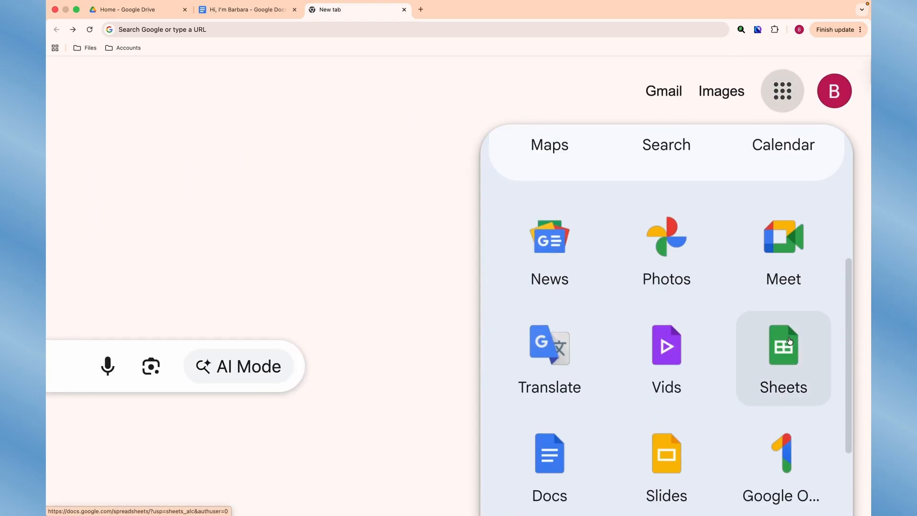
{"action": "left_click", "coordinate": [789, 341]}
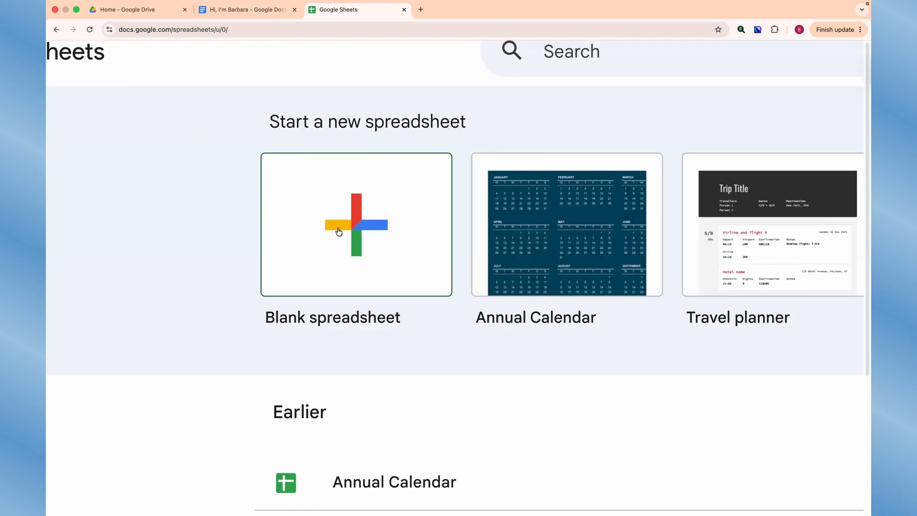
{"action": "left_click", "coordinate": [353, 234]}
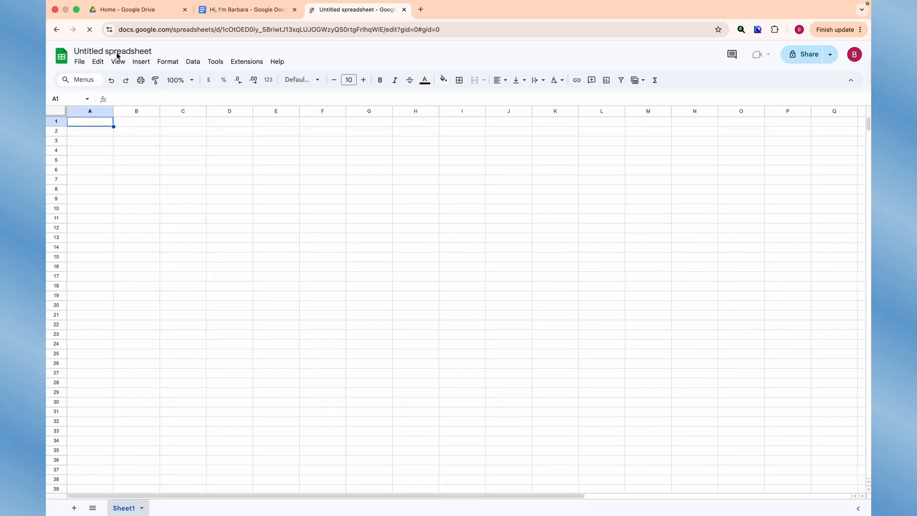
- Rename the untitled Google Sheets spreadsheet as Weekly Budget
{"action": "scroll", "coordinate": [116, 53], "scroll_direction": "up", "scroll_amount": 5}
{"action": "scroll", "coordinate": [116, 53], "scroll_direction": "up", "scroll_amount": 1}
{"action": "scroll", "coordinate": [116, 53], "scroll_direction": "left", "scroll_amount": 3}
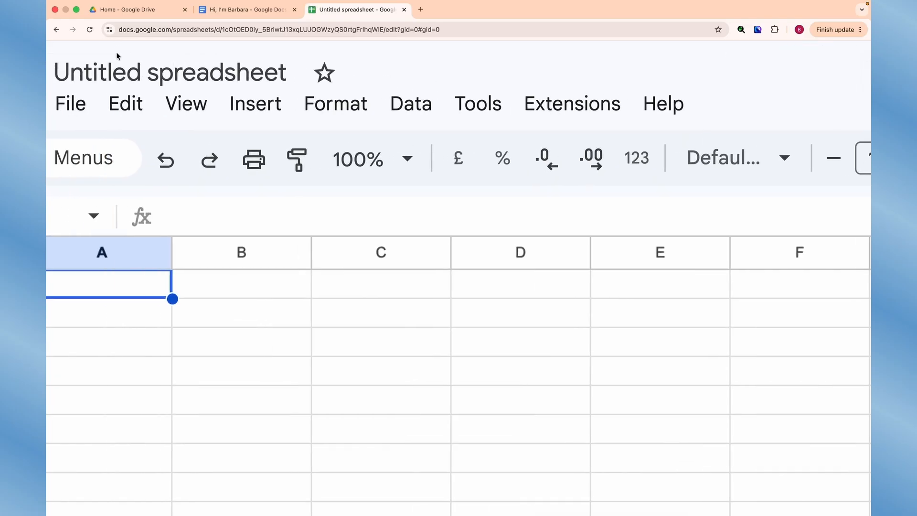
{"action": "double_click", "coordinate": [223, 71]}
{"action": "left_click", "coordinate": [223, 71]}
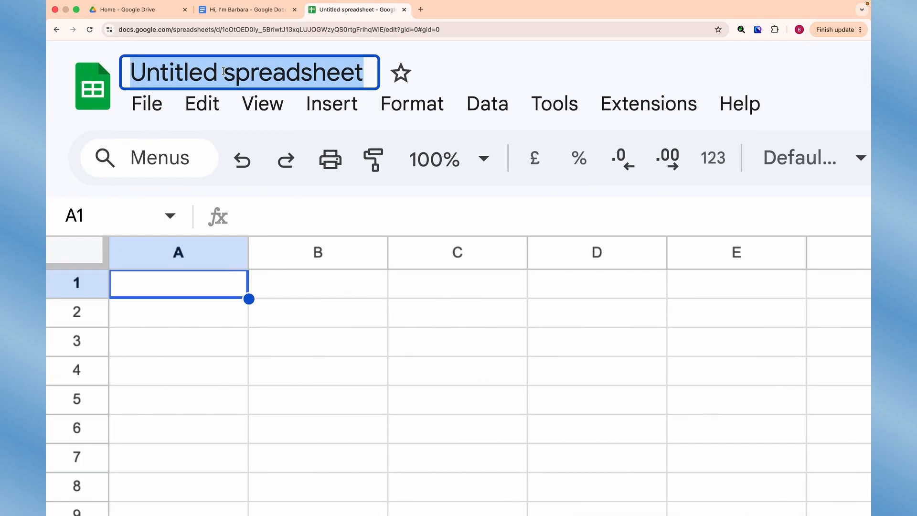
{"action": "type", "text": "Weekly Budget"}
{"action": "key", "text": "Return"}
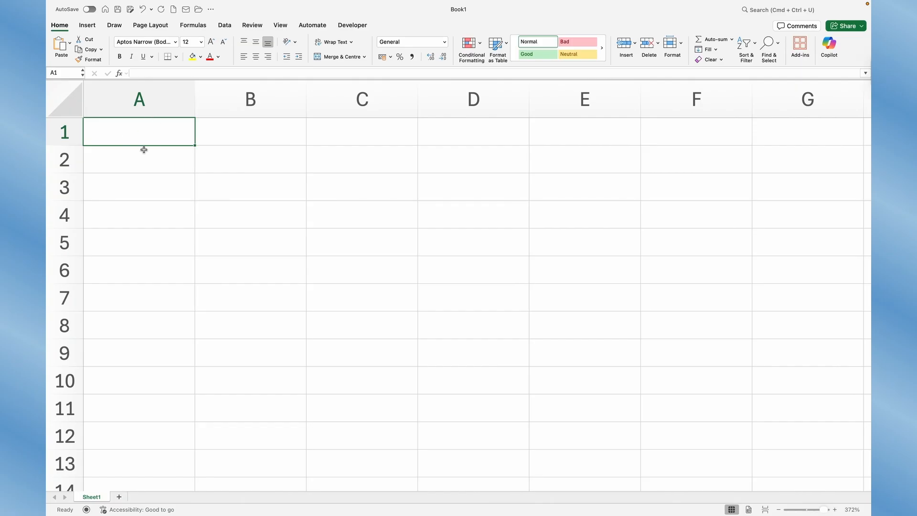
- Return to the blank Excel workbook and examine column A, column B and row 1 by selecting each in turn
{"action": "left_click", "coordinate": [134, 104]}
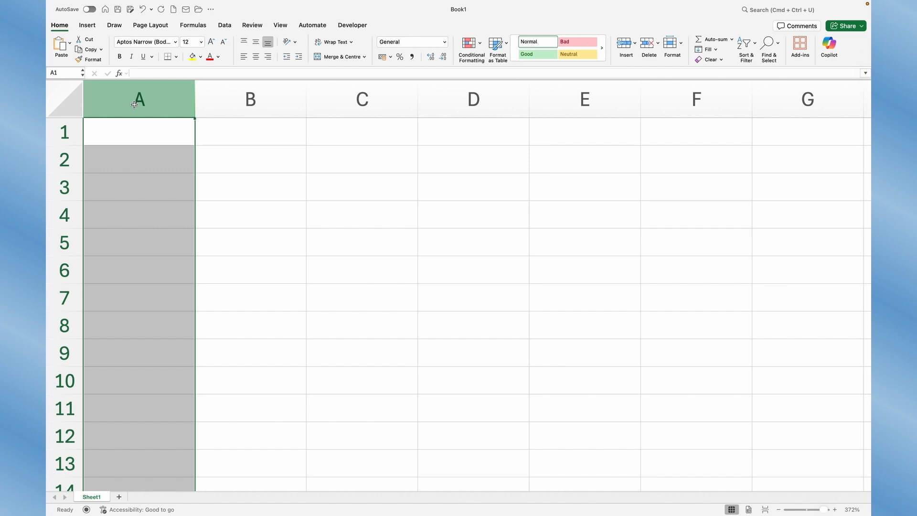
{"action": "left_click", "coordinate": [260, 99]}
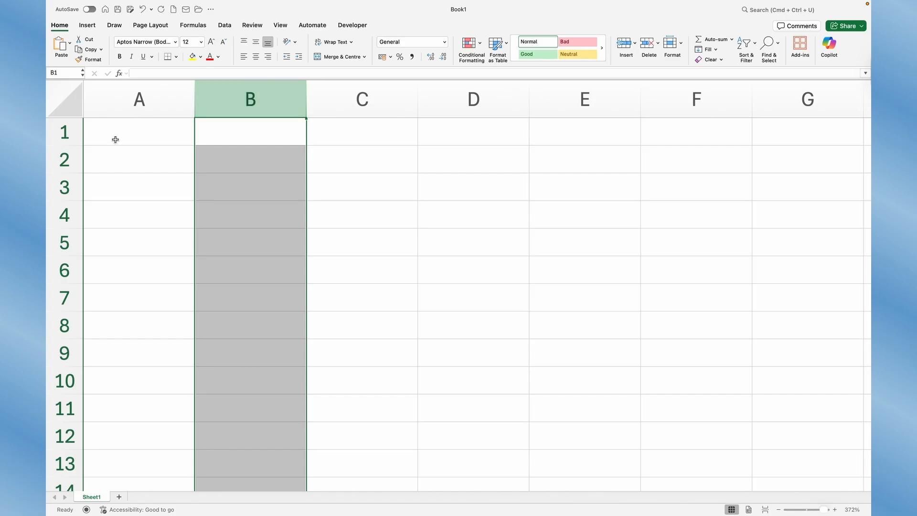
{"action": "left_click", "coordinate": [58, 133]}
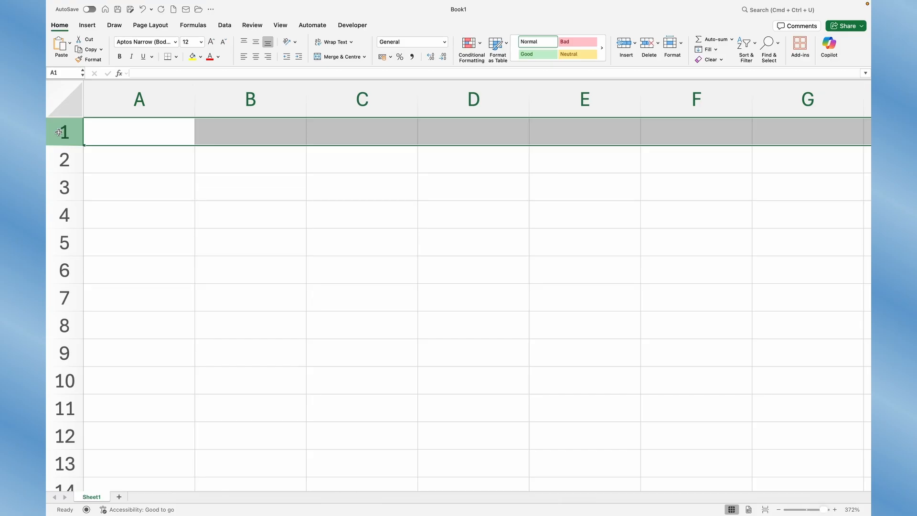
{"action": "left_click", "coordinate": [164, 177]}
- Enter the headers Income, Expenses, Budgeted money and Actual Money Spent in cells A1 through D1
{"action": "left_click", "coordinate": [118, 130]}
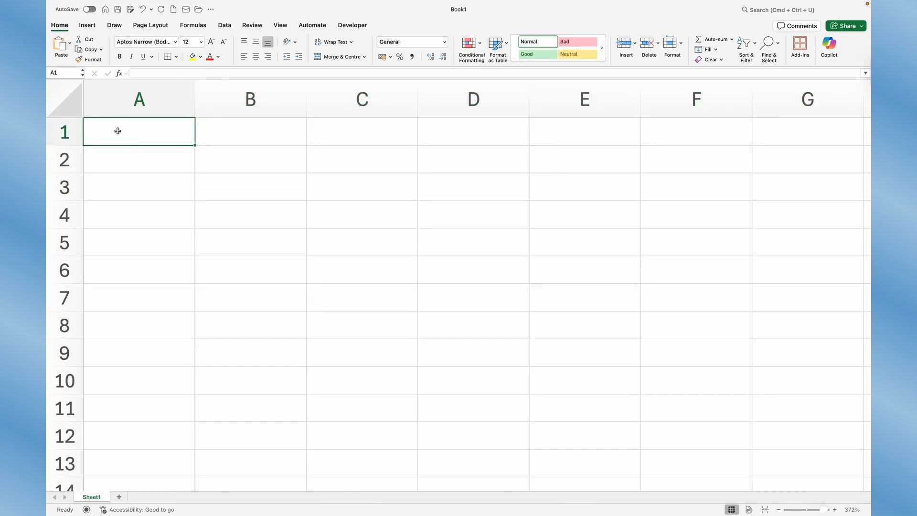
{"action": "type", "text": "Income"}
{"action": "key", "text": "Tab"}
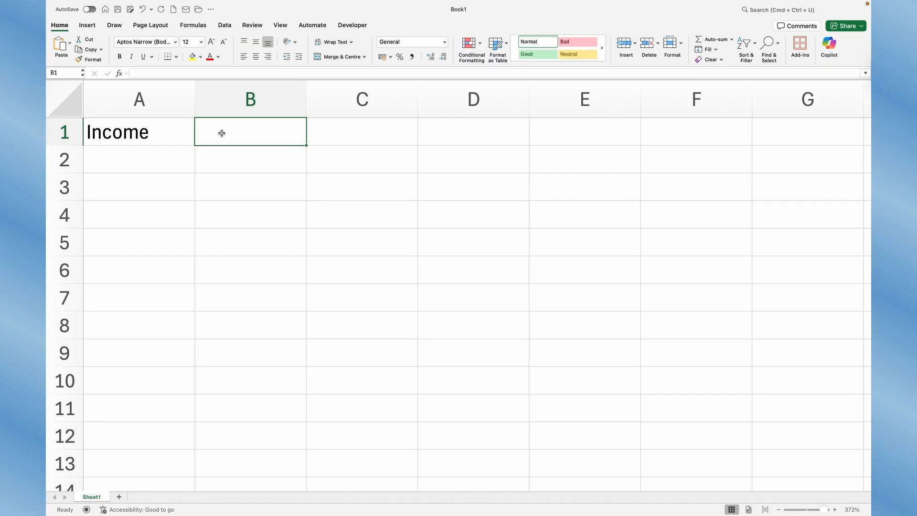
{"action": "type", "text": "Expenses"}
{"action": "key", "text": "Tab"}
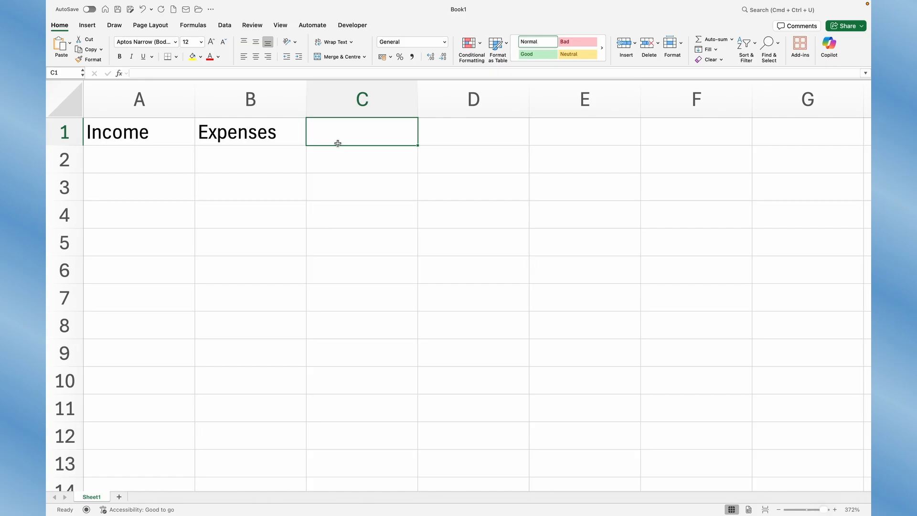
{"action": "type", "text": "Buget"}
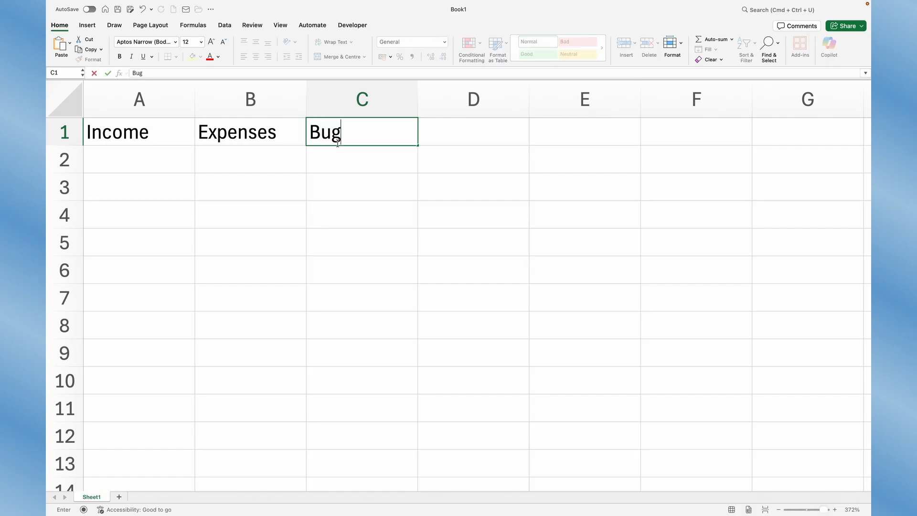
{"action": "key", "text": "BackSpace"}
{"action": "key", "text": "BackSpace"}
{"action": "key", "text": "BackSpace"}
{"action": "type", "text": "dgeted money"}
{"action": "key", "text": "Tab"}
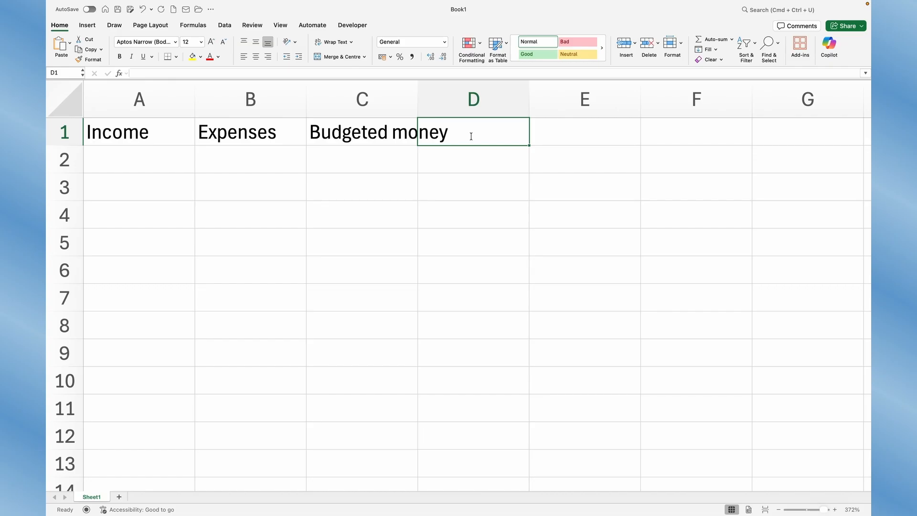
- Insert a new column before the Income column and enter the header Days in cell A1
{"action": "left_click", "coordinate": [246, 102]}
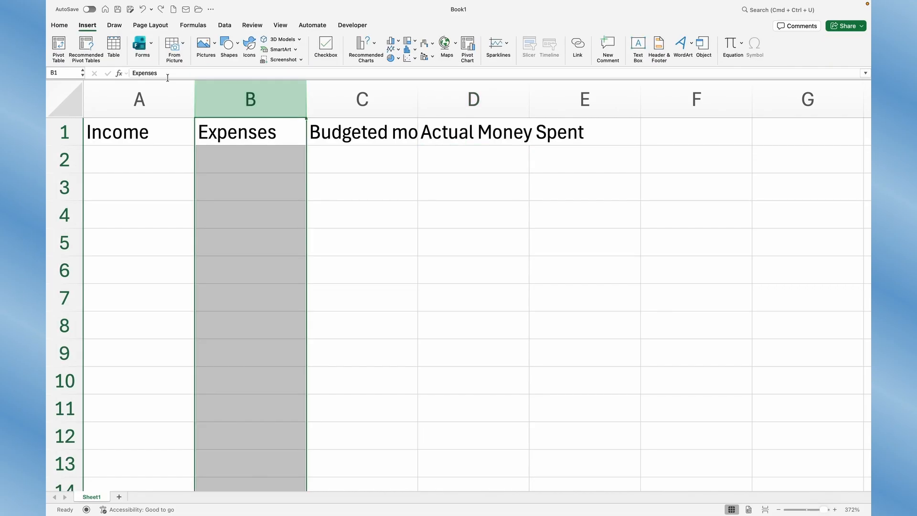
{"action": "left_click", "coordinate": [150, 98]}
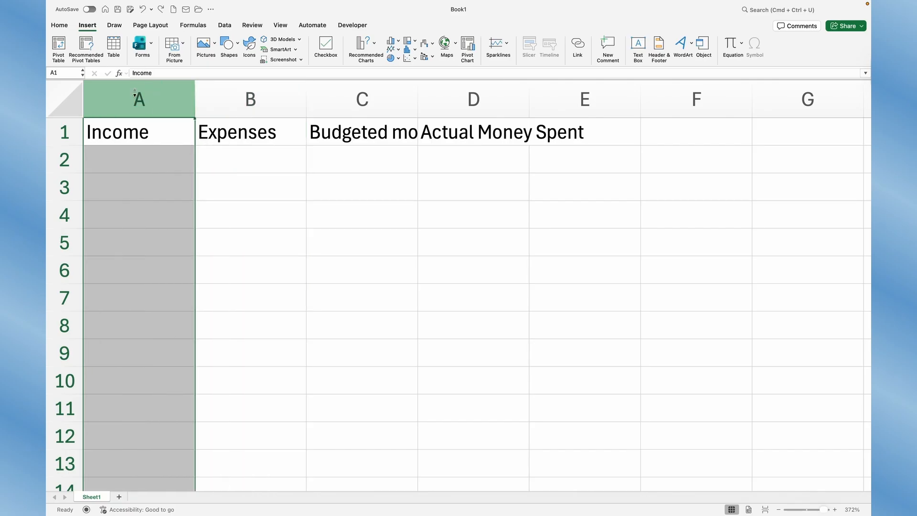
{"action": "right_click", "coordinate": [135, 94]}
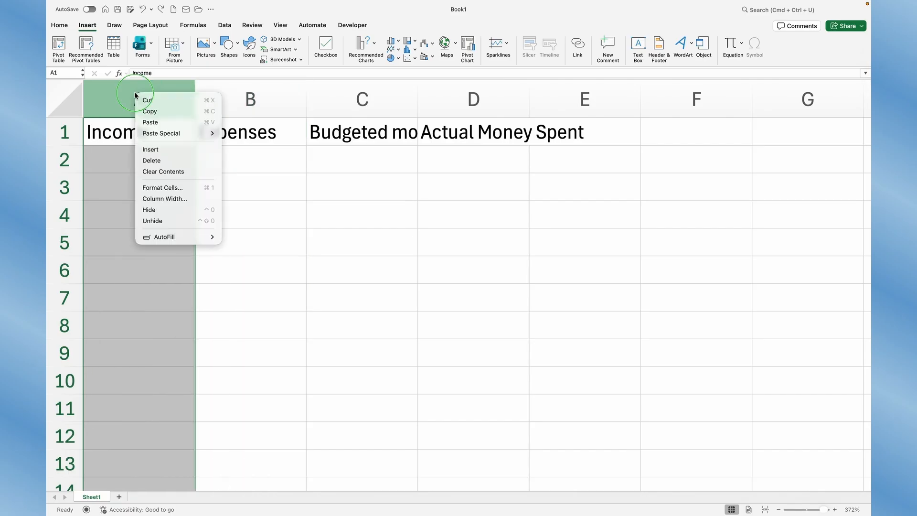
{"action": "left_click", "coordinate": [156, 149]}
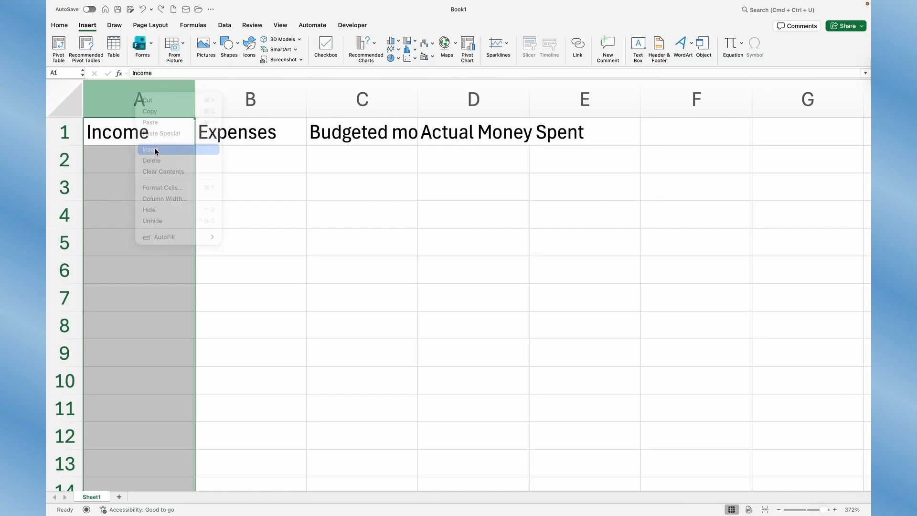
{"action": "left_click", "coordinate": [225, 159]}
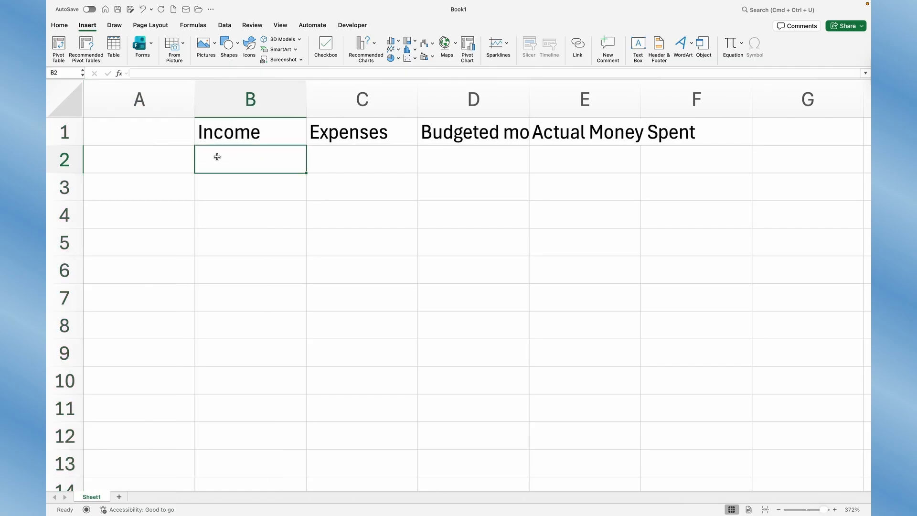
{"action": "left_click", "coordinate": [147, 135]}
{"action": "type", "text": "Days"}
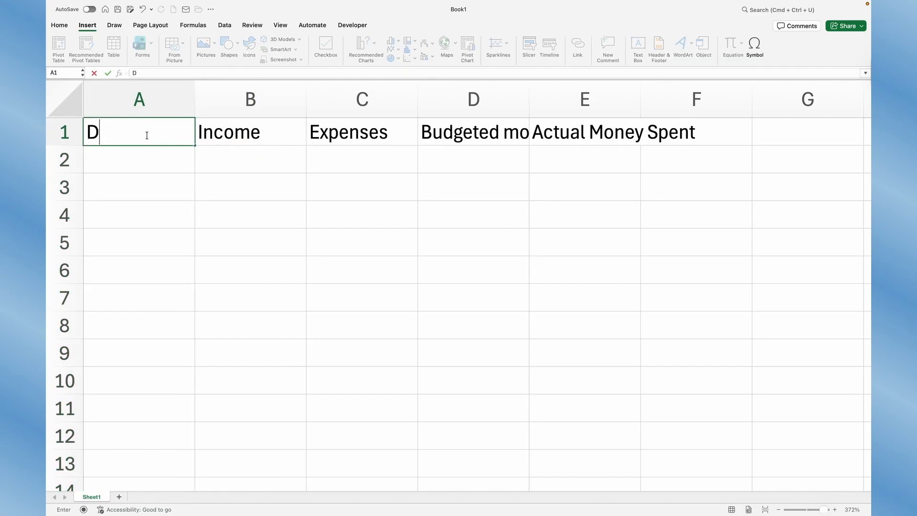
{"action": "key", "text": "Return"}
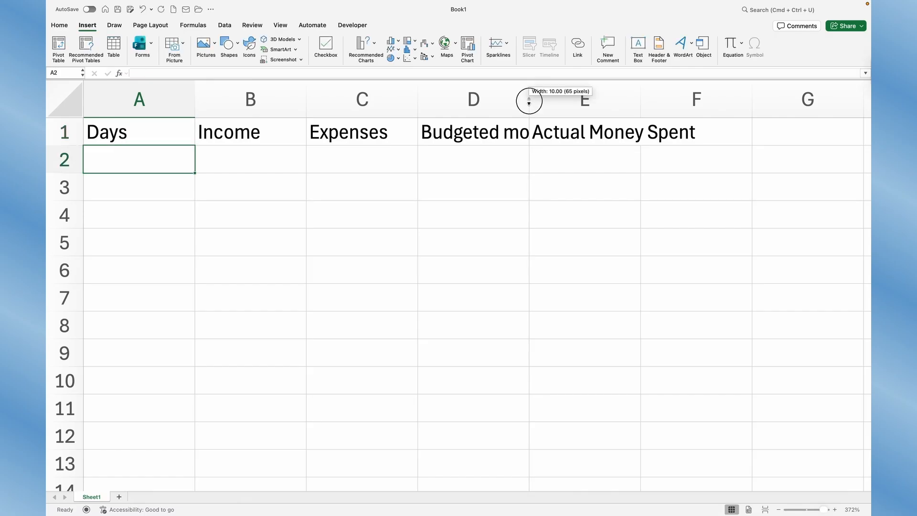
- Auto-fit the widths of columns D and E to their header text
{"action": "double_click", "coordinate": [530, 111]}
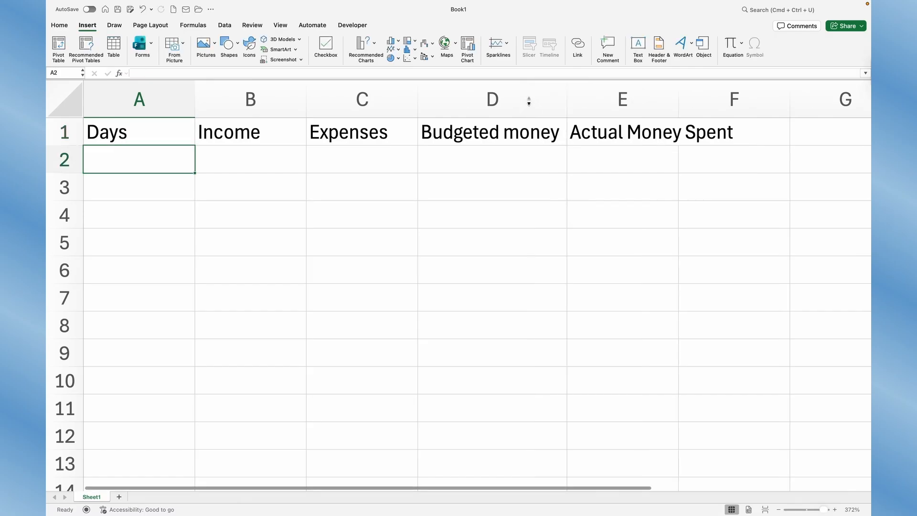
{"action": "left_click", "coordinate": [681, 99]}
{"action": "double_click", "coordinate": [680, 99]}
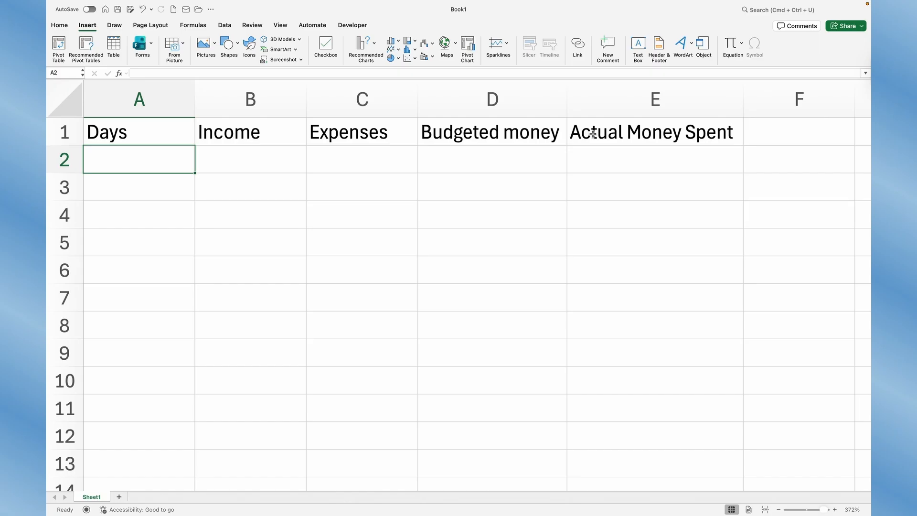
- Make the whole header row 1 bold and set its font size to 14
{"action": "left_click", "coordinate": [49, 128]}
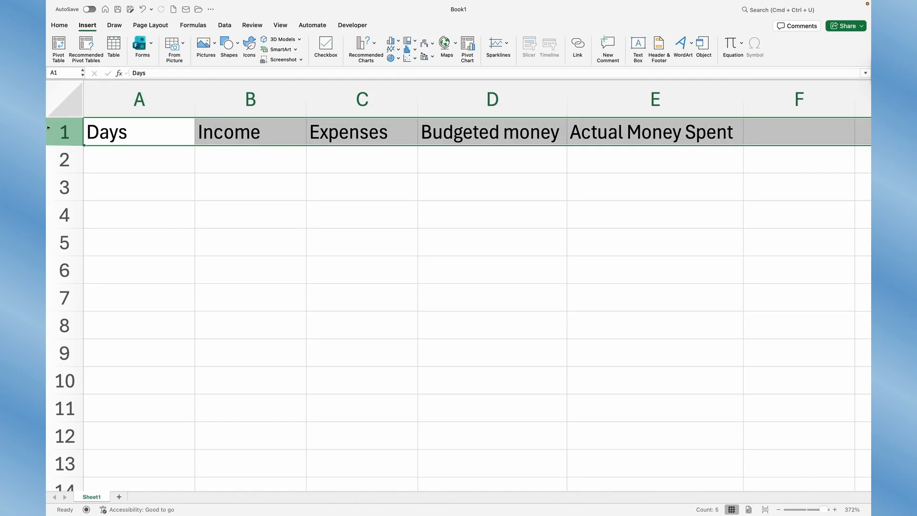
{"action": "left_click", "coordinate": [63, 27]}
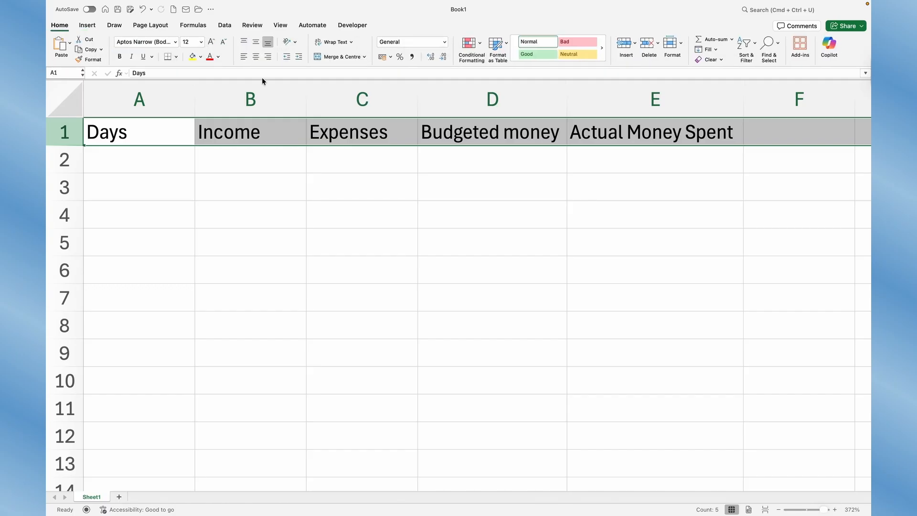
{"action": "left_click", "coordinate": [119, 56]}
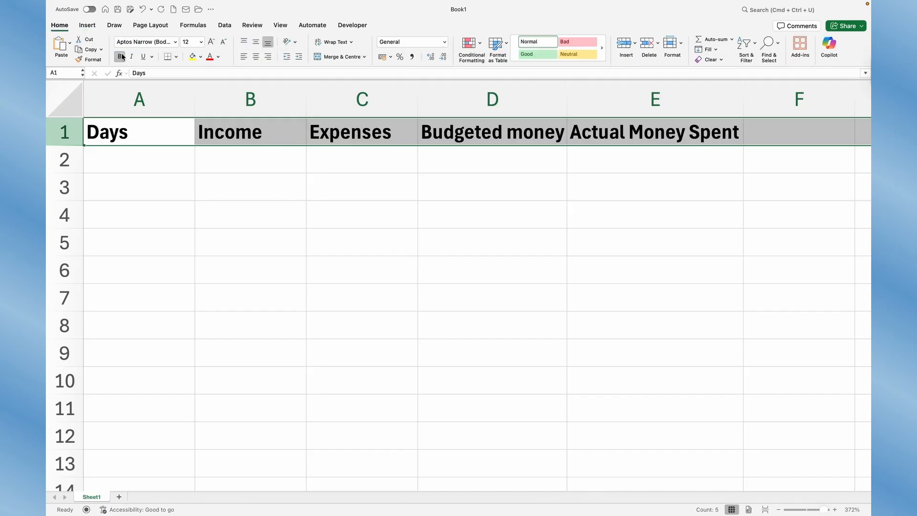
{"action": "left_click", "coordinate": [200, 42]}
{"action": "left_click", "coordinate": [184, 86]}
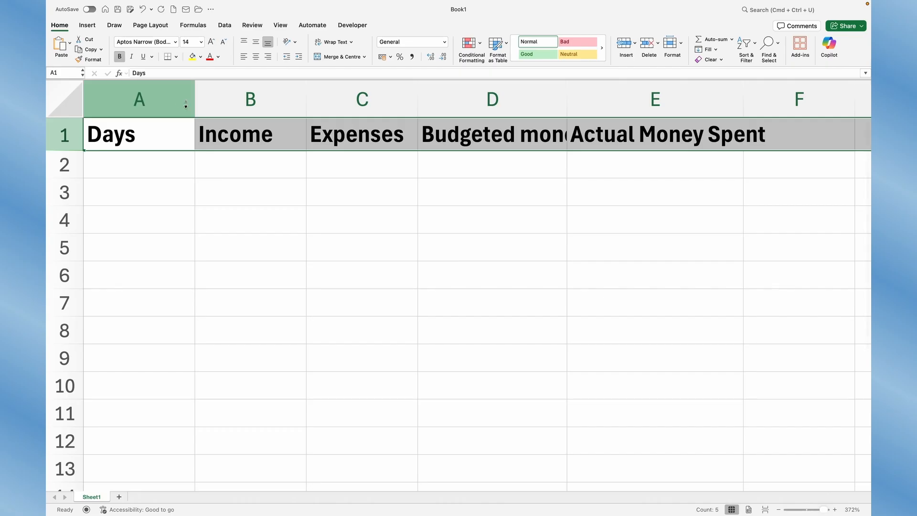
- Fill the header row 1 with a light blue theme colour
{"action": "left_click", "coordinate": [201, 56]}
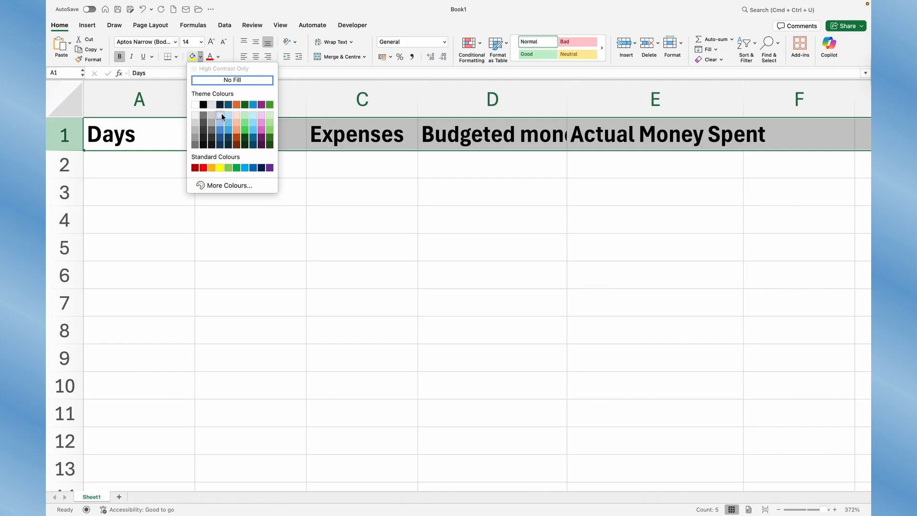
{"action": "left_click", "coordinate": [221, 115]}
- Enter Monday in cell A2 and autofill the weekdays down the Days column through Sunday in A8
{"action": "left_click", "coordinate": [119, 164]}
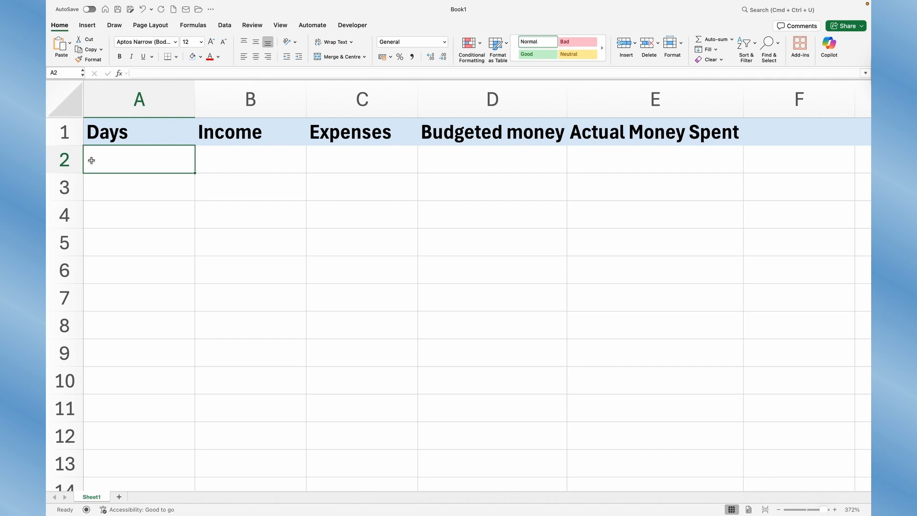
{"action": "type", "text": "Monday"}
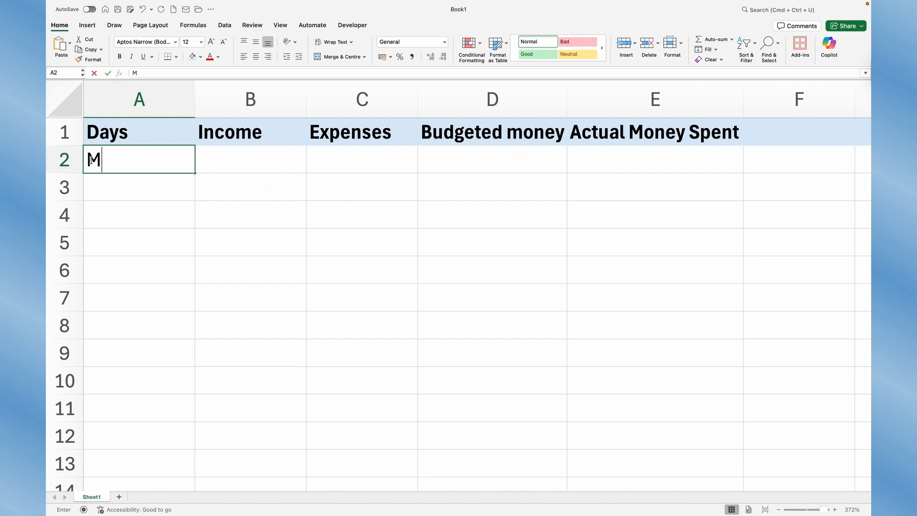
{"action": "key", "text": "Return"}
{"action": "left_click", "coordinate": [155, 161]}
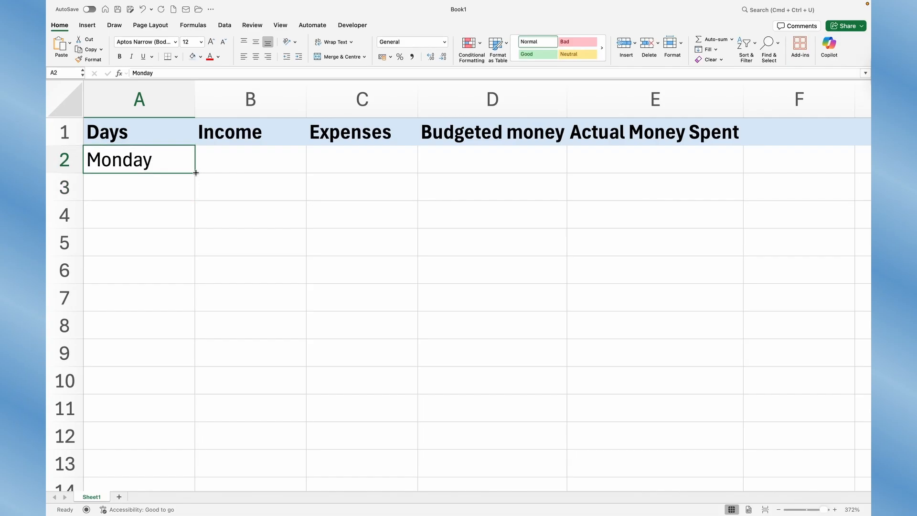
{"action": "left_click_drag", "start_coordinate": [194, 173], "coordinate": [190, 319]}
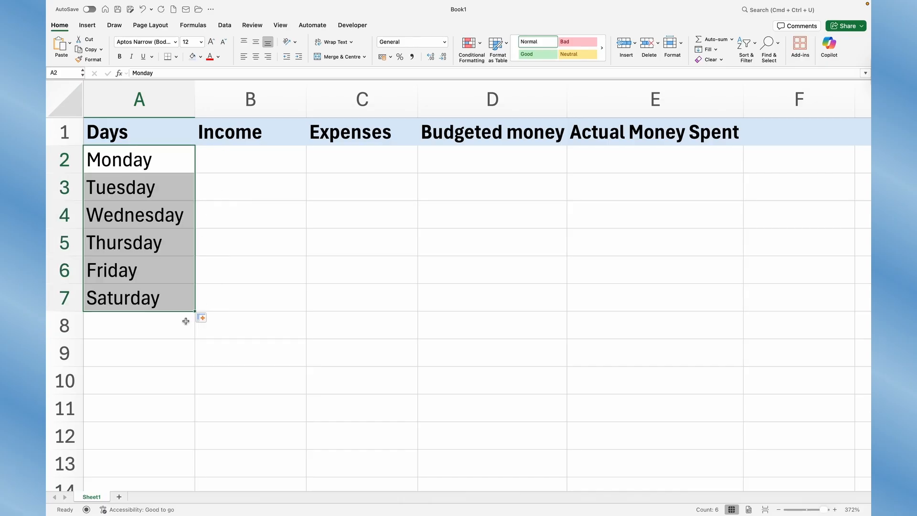
{"action": "left_click", "coordinate": [181, 326]}
{"action": "left_click", "coordinate": [184, 303]}
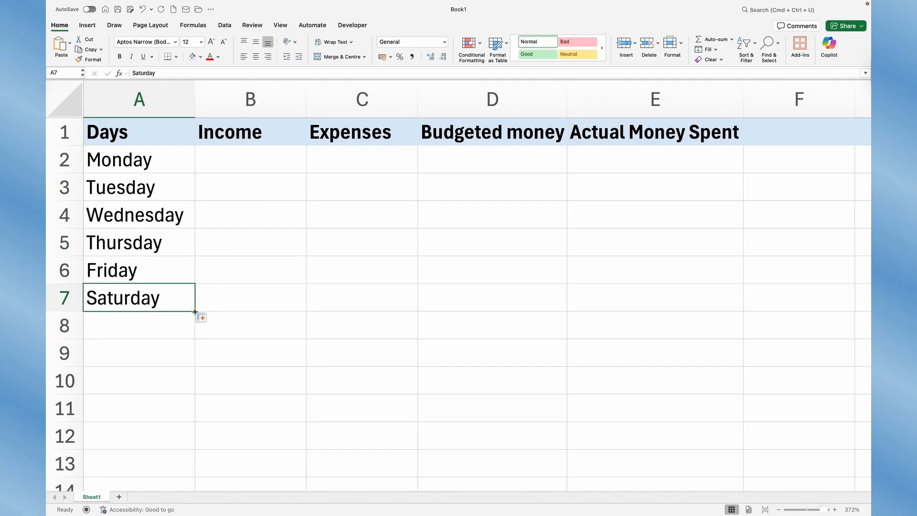
{"action": "left_click_drag", "start_coordinate": [194, 311], "coordinate": [190, 328]}
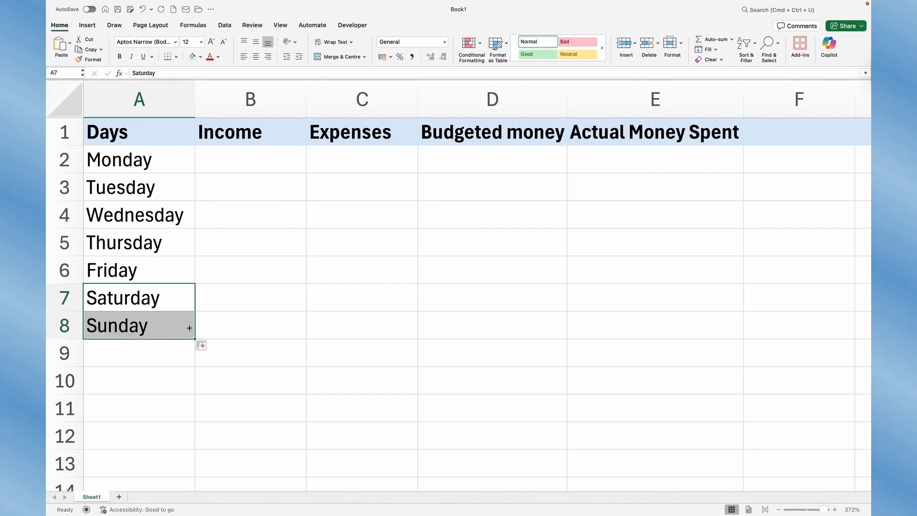
- Enter the income amounts 1000 in cell B2 and 2000 in cell B3
{"action": "left_click", "coordinate": [242, 152]}
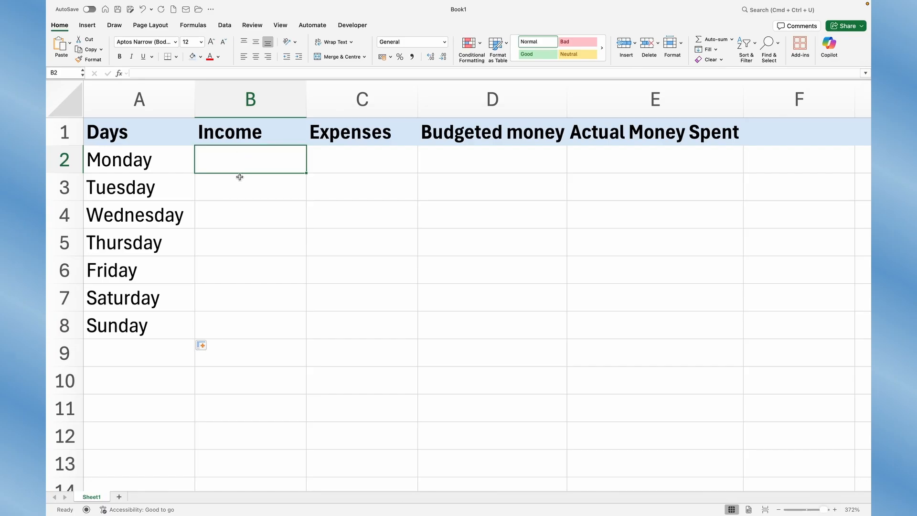
{"action": "type", "text": "1000"}
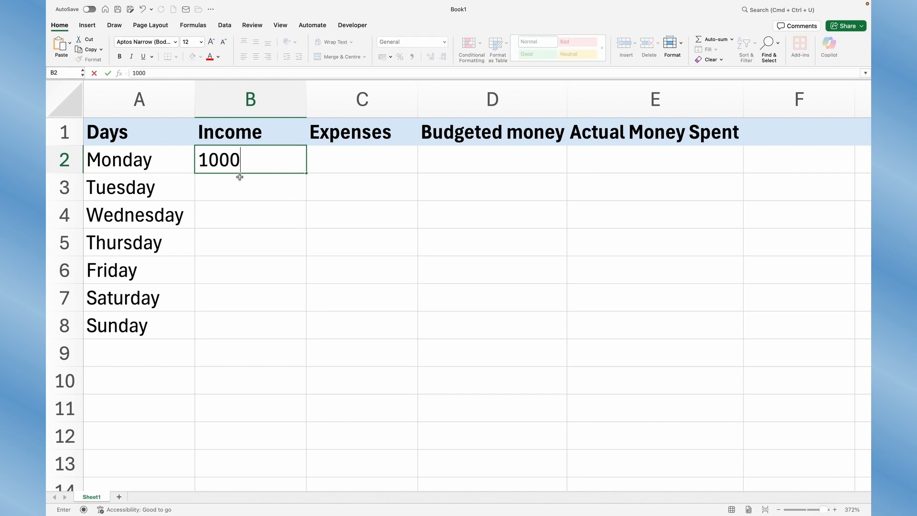
{"action": "key", "text": "Return"}
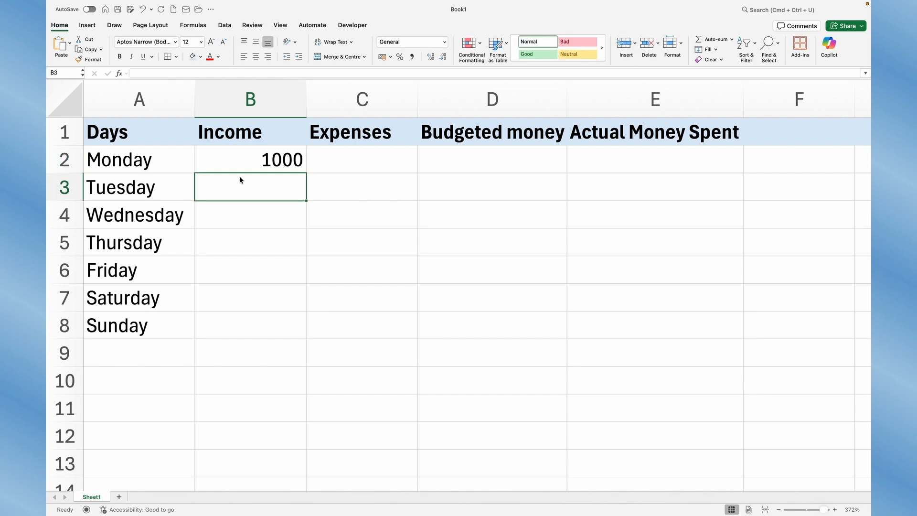
{"action": "type", "text": "2000"}
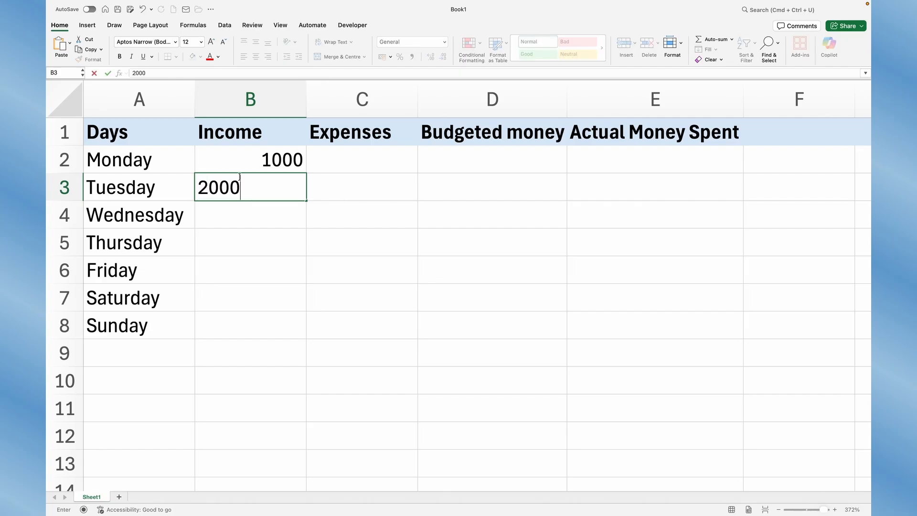
{"action": "key", "text": "Return"}
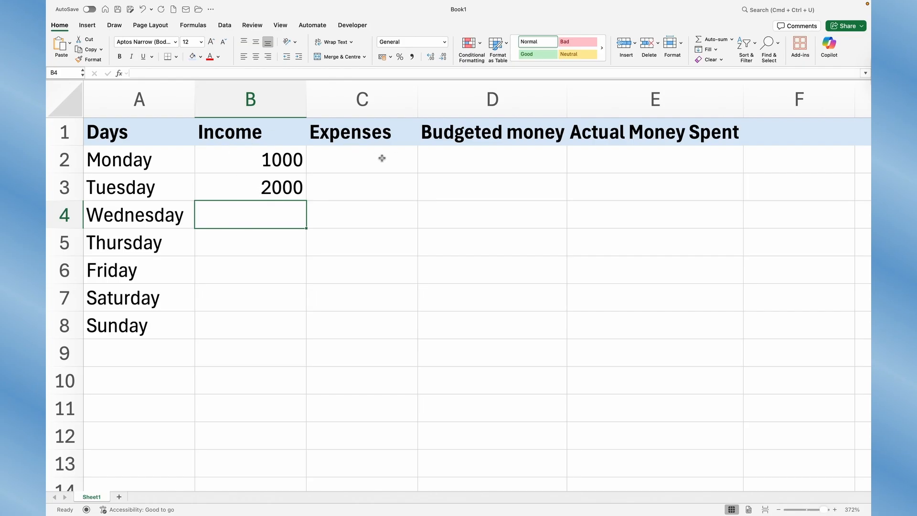
- Enter Transport as Monday's expense in C2 with a budgeted amount of 40 in D2
{"action": "left_click", "coordinate": [366, 160]}
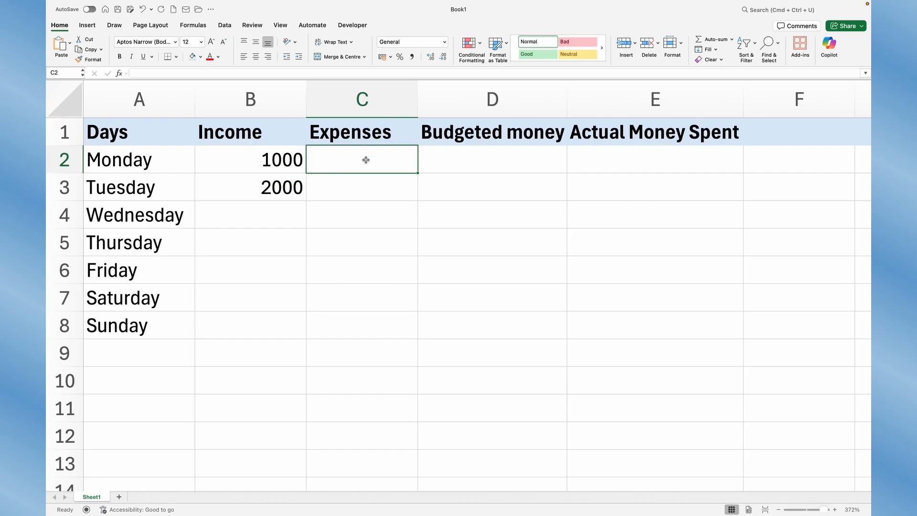
{"action": "type", "text": "Transport"}
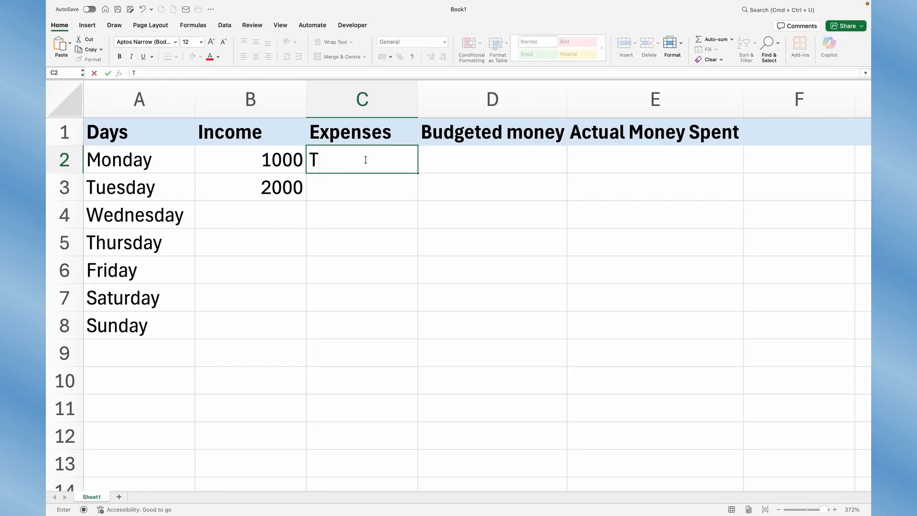
{"action": "key", "text": "Tab"}
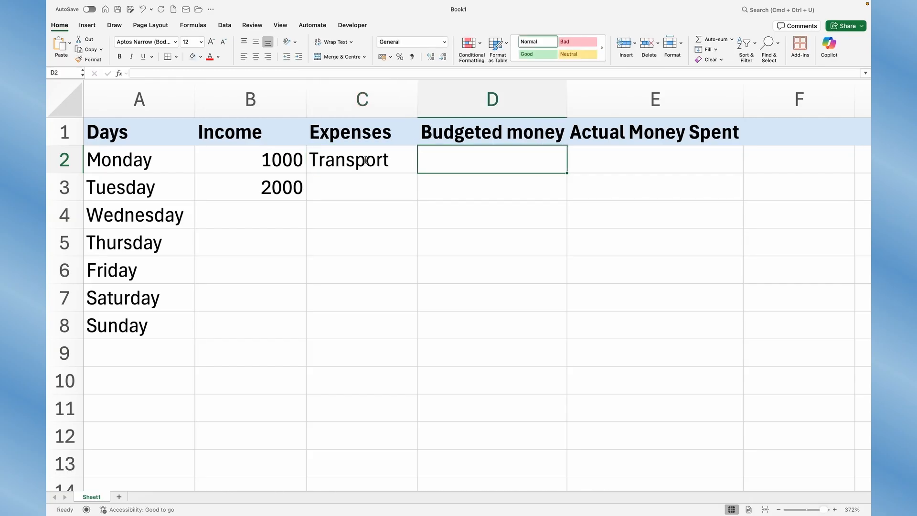
{"action": "type", "text": "40"}
{"action": "key", "text": "Return"}
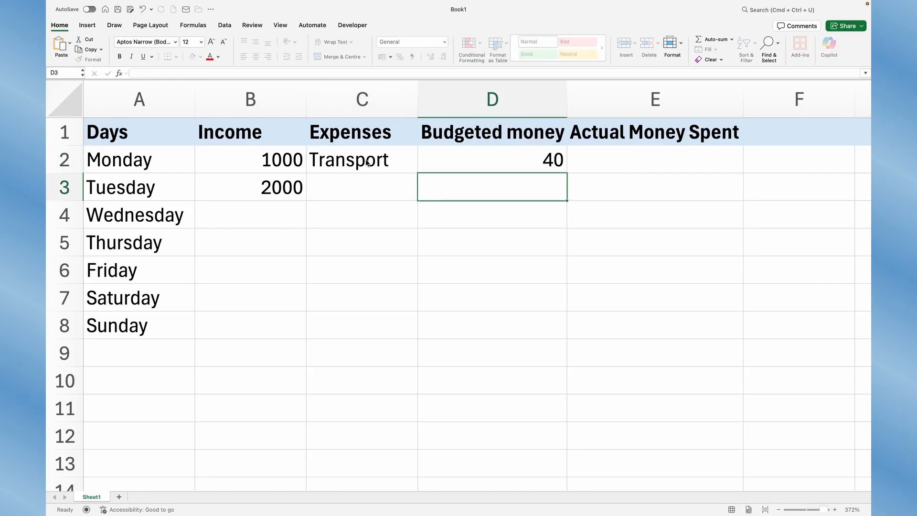
- Enter Food as the expense in C3 with a budgeted amount of 30 in D3
{"action": "left_click", "coordinate": [338, 182]}
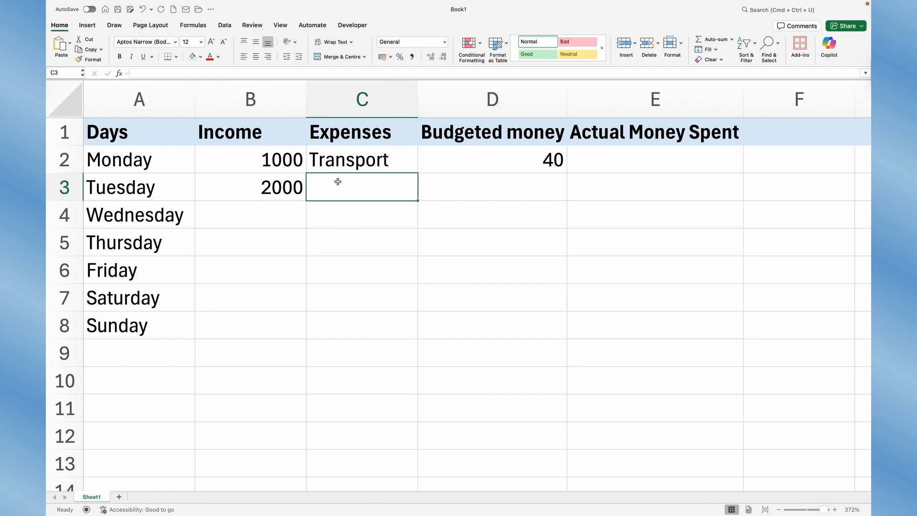
{"action": "type", "text": "Food"}
{"action": "key", "text": "Tab"}
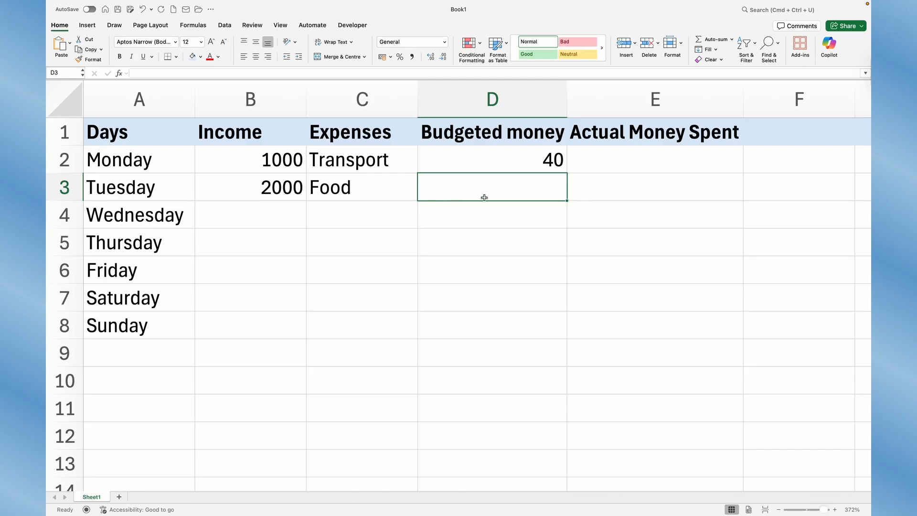
{"action": "type", "text": "30"}
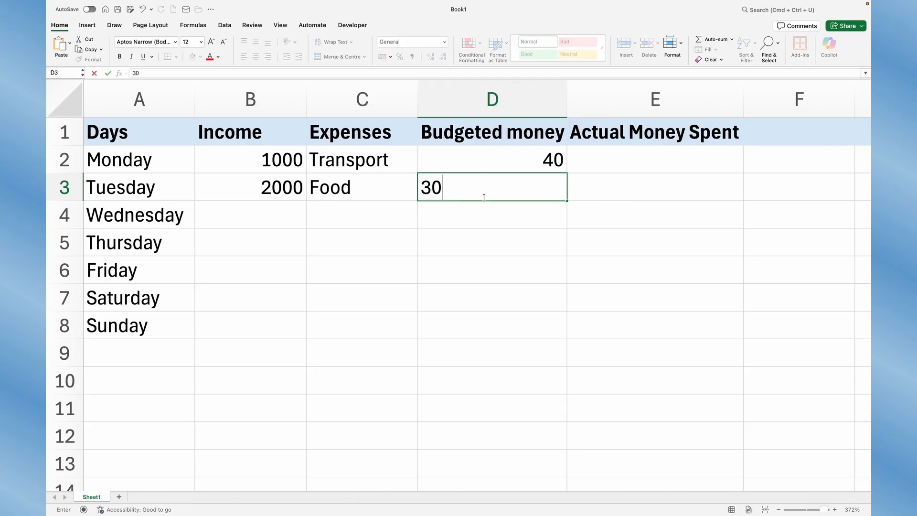
{"action": "key", "text": "Return"}
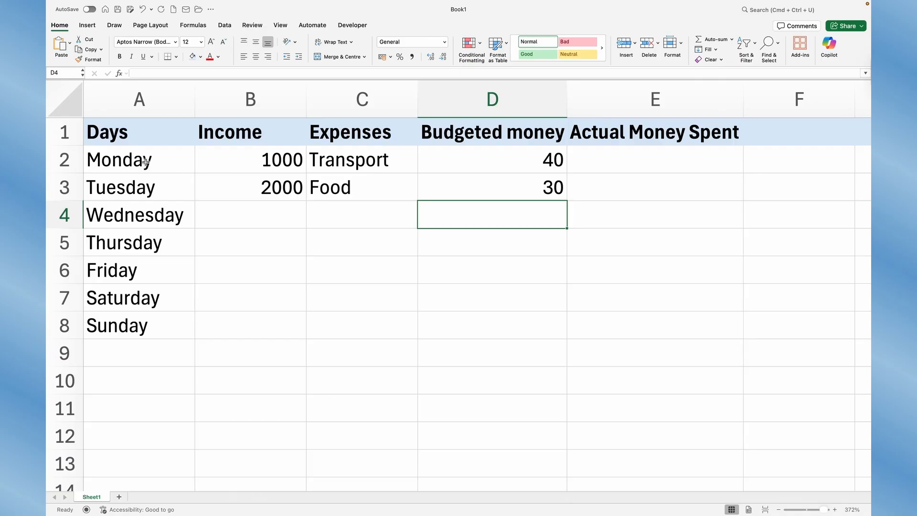
- Insert two blank rows between the Monday and Tuesday rows
{"action": "left_click", "coordinate": [56, 191]}
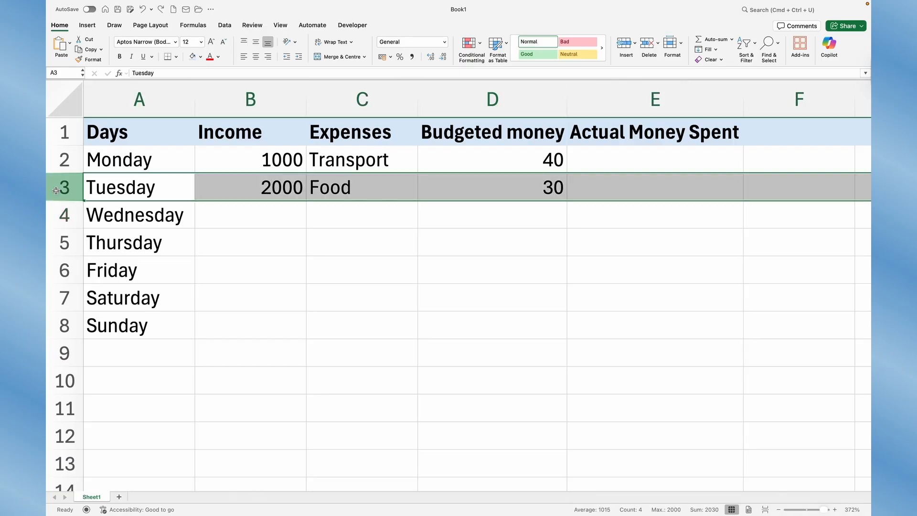
{"action": "right_click", "coordinate": [55, 190]}
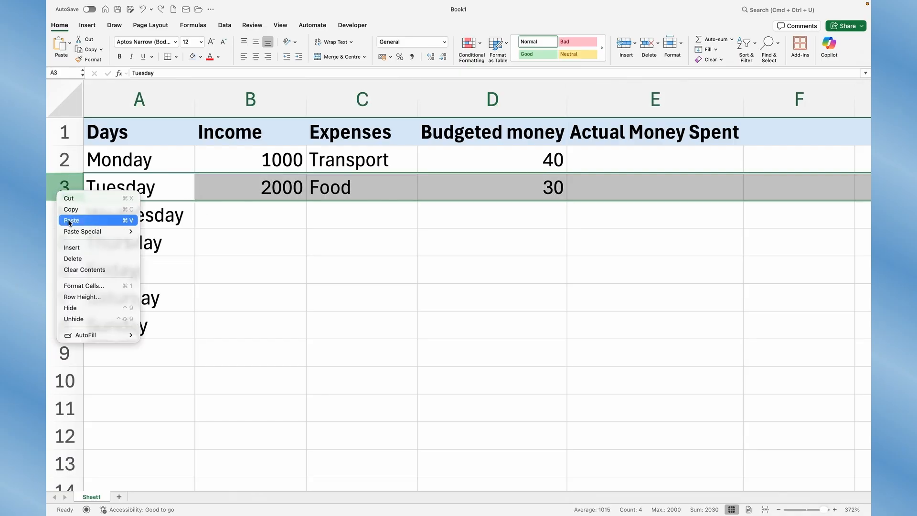
{"action": "left_click", "coordinate": [74, 246]}
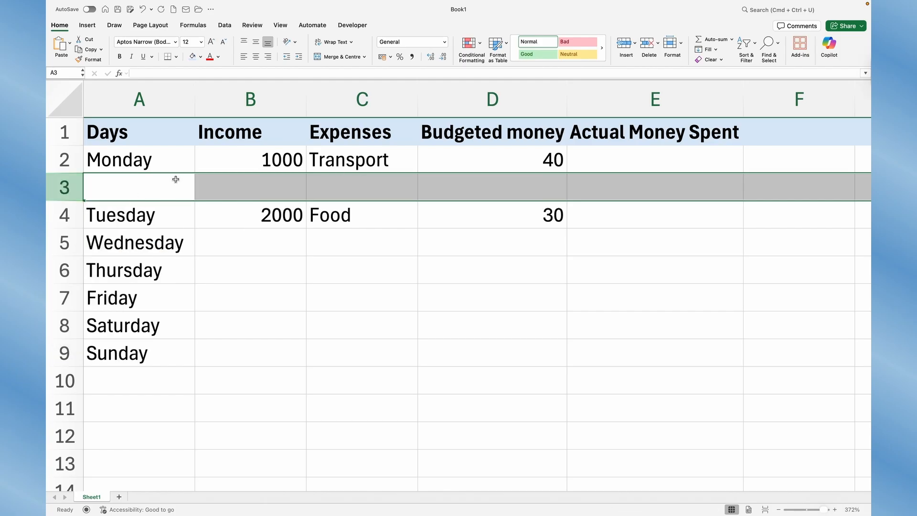
{"action": "right_click", "coordinate": [67, 195]}
{"action": "left_click", "coordinate": [79, 255]}
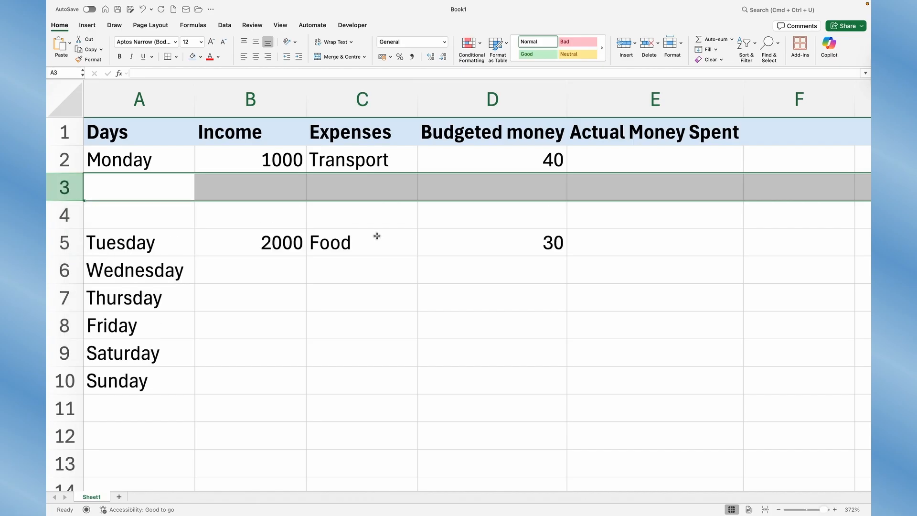
- Move the income 2000, the Food expense and its budget of 30 from Tuesday's row up to row 3
{"action": "left_click", "coordinate": [364, 238]}
{"action": "left_click", "coordinate": [274, 242]}
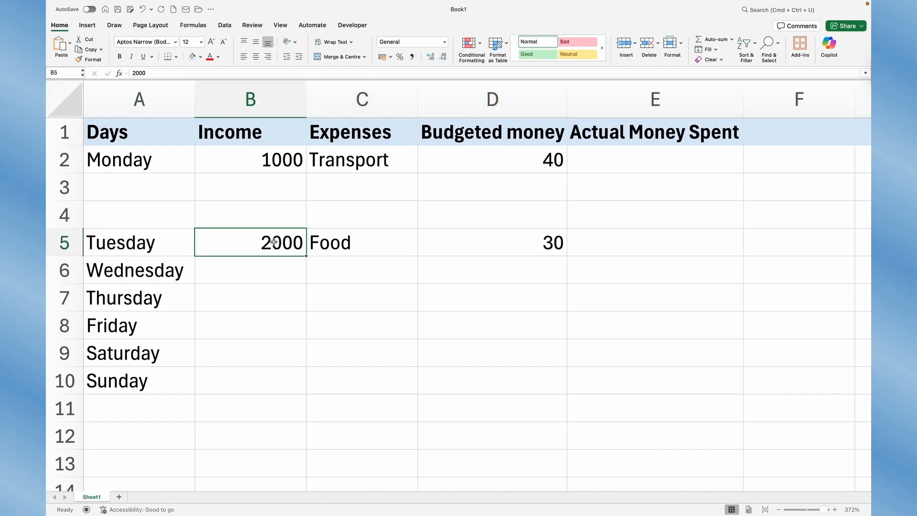
{"action": "key", "text": "Delete"}
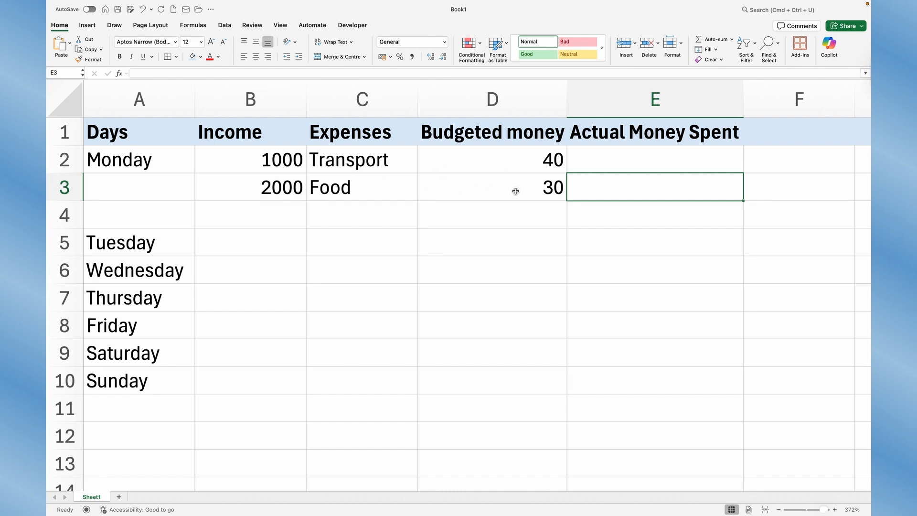
- Enter the actual money spent as 50 for Transport in E2 and 40 for Food in E3
{"action": "left_click", "coordinate": [602, 163]}
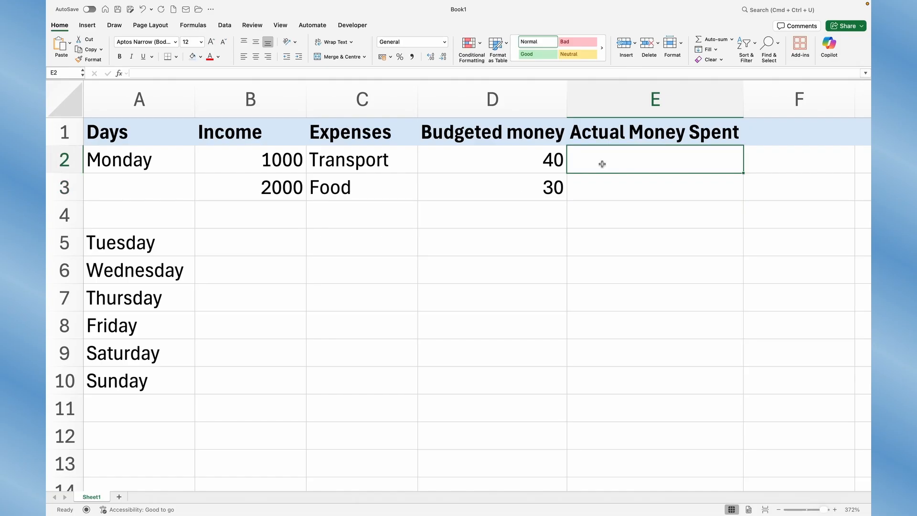
{"action": "type", "text": "50"}
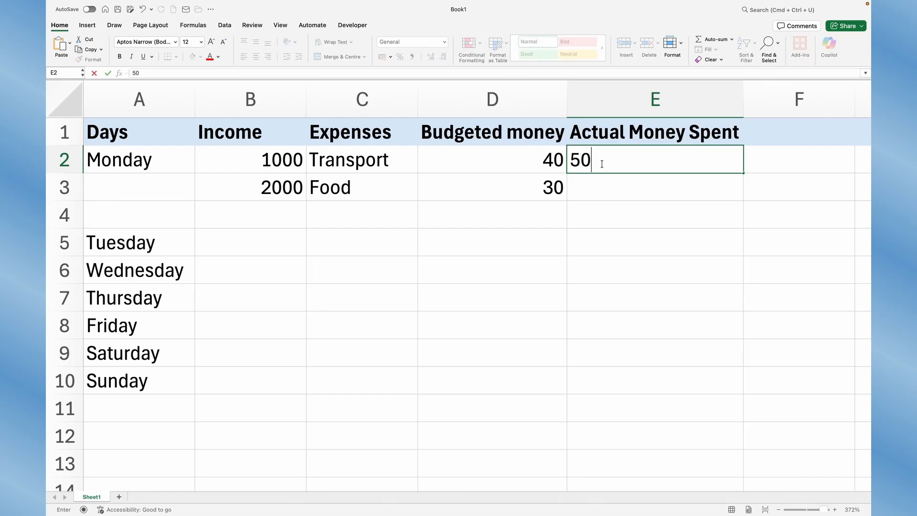
{"action": "key", "text": "Return"}
{"action": "type", "text": "40"}
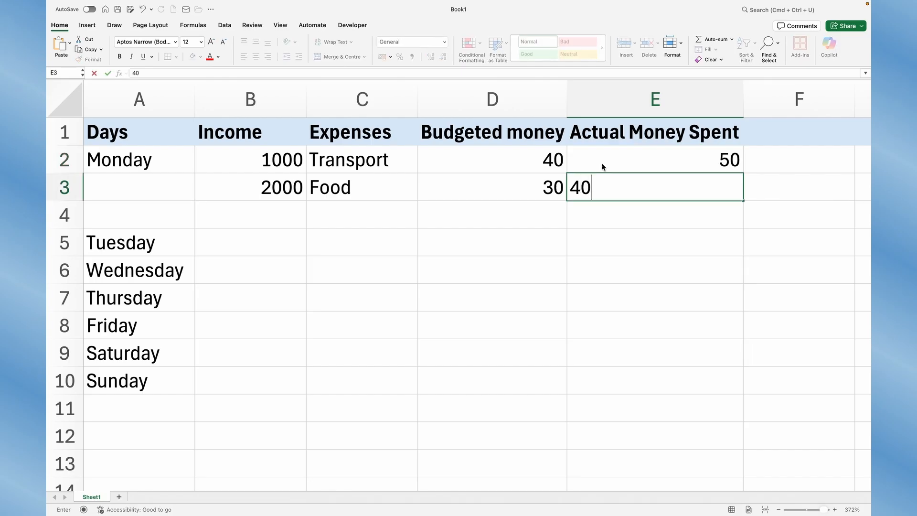
{"action": "key", "text": "Return"}
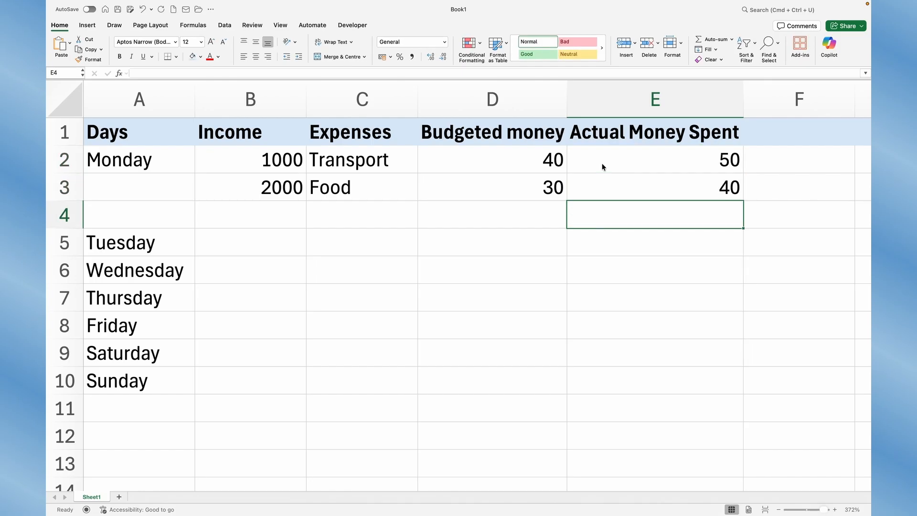
- Add the header Balance in cell F1, beside Actual Money Spent
{"action": "scroll", "coordinate": [692, 213], "scroll_direction": "right", "scroll_amount": 2}
{"action": "scroll", "coordinate": [692, 213], "scroll_direction": "right", "scroll_amount": 2}
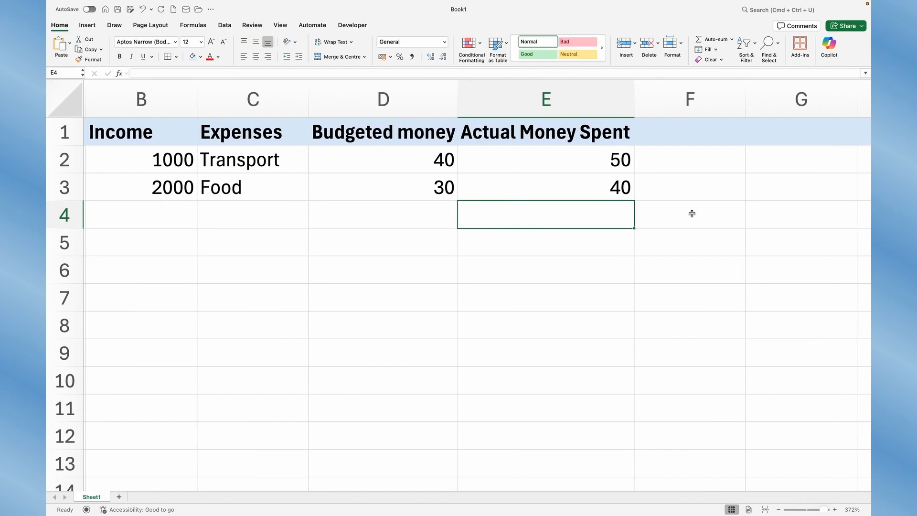
{"action": "left_click", "coordinate": [671, 128]}
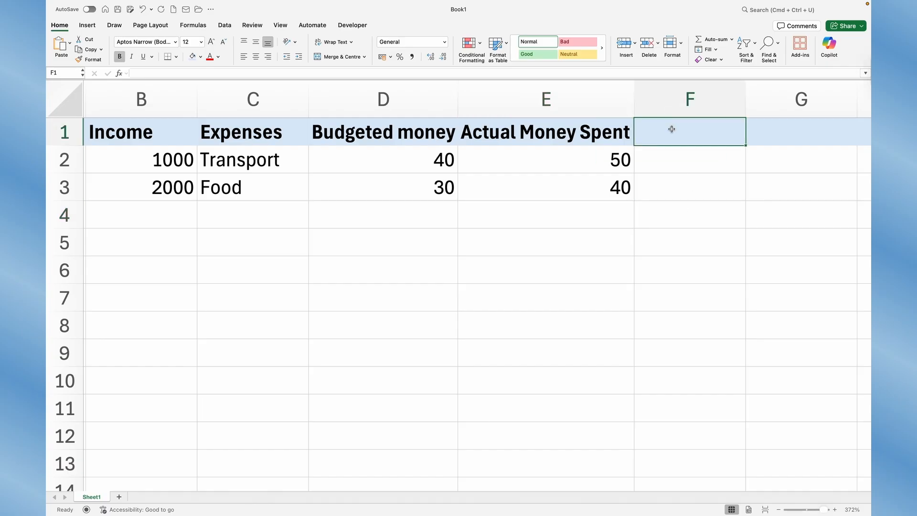
{"action": "type", "text": "BAL"}
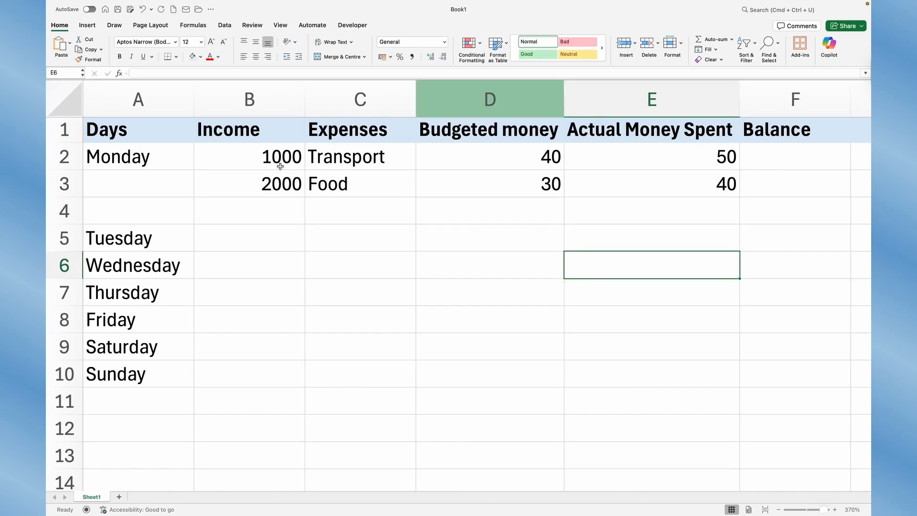
- Fill the blank row 4 beneath the Monday entries with a light blue theme colour
{"action": "left_click", "coordinate": [63, 211]}
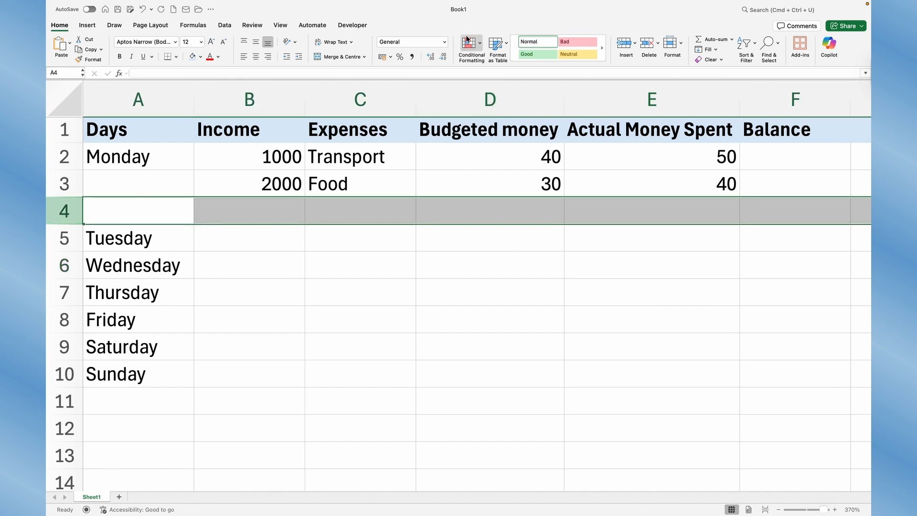
{"action": "left_click", "coordinate": [202, 58]}
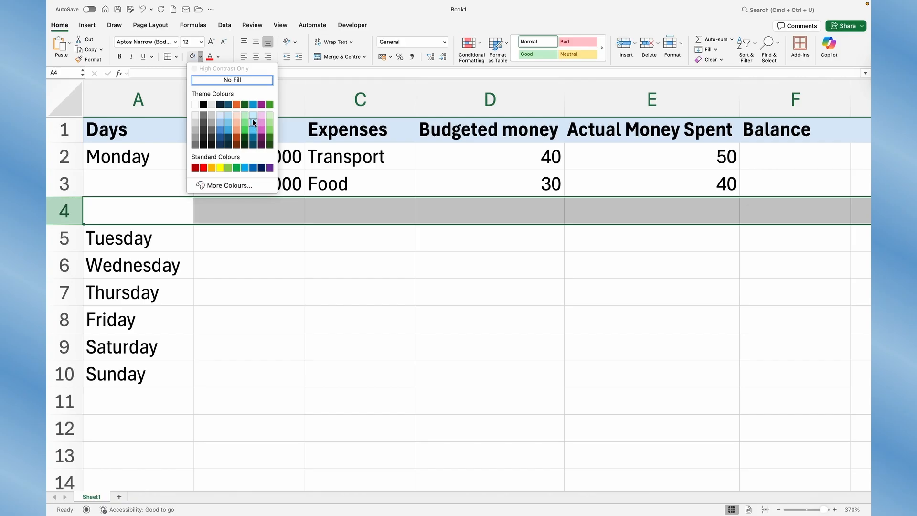
{"action": "left_click", "coordinate": [252, 121]}
{"action": "left_click", "coordinate": [424, 254]}
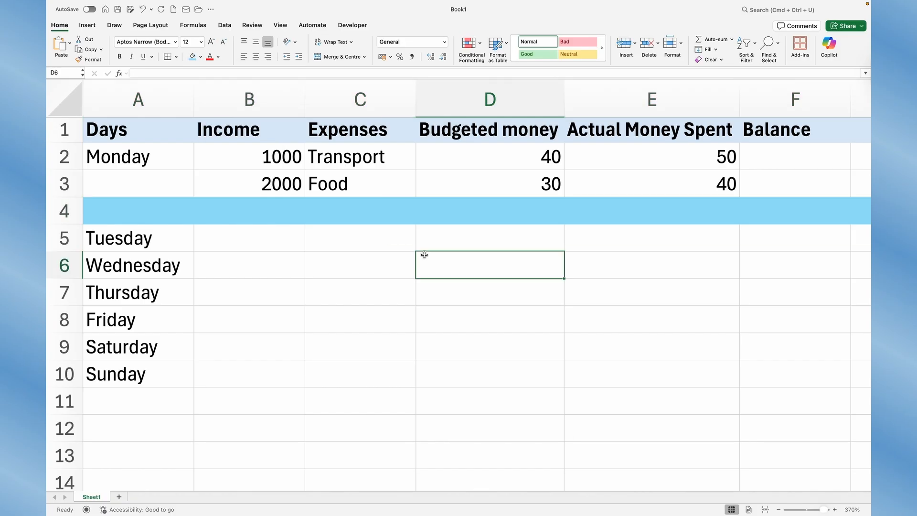
- Enter the formula =D2-E2 in F2 to calculate the Transport balance
{"action": "scroll", "coordinate": [425, 254], "scroll_direction": "right", "scroll_amount": 2}
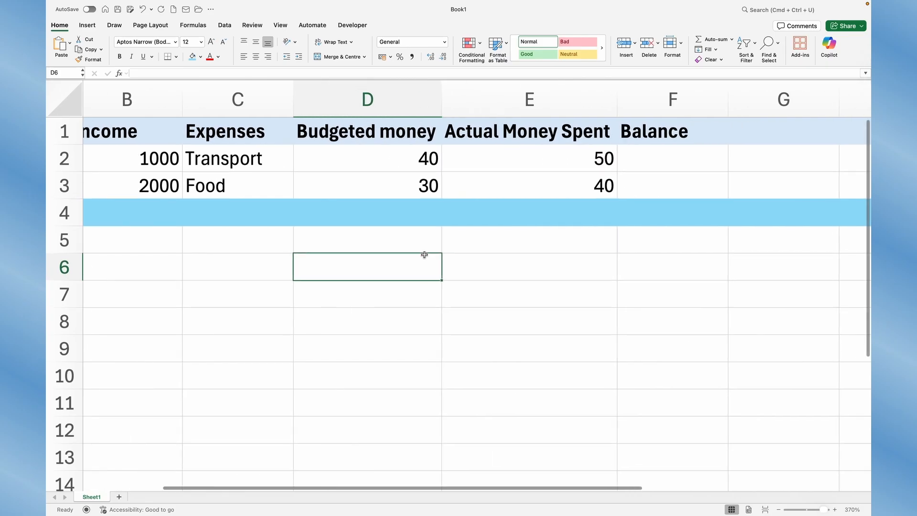
{"action": "left_click", "coordinate": [653, 158]}
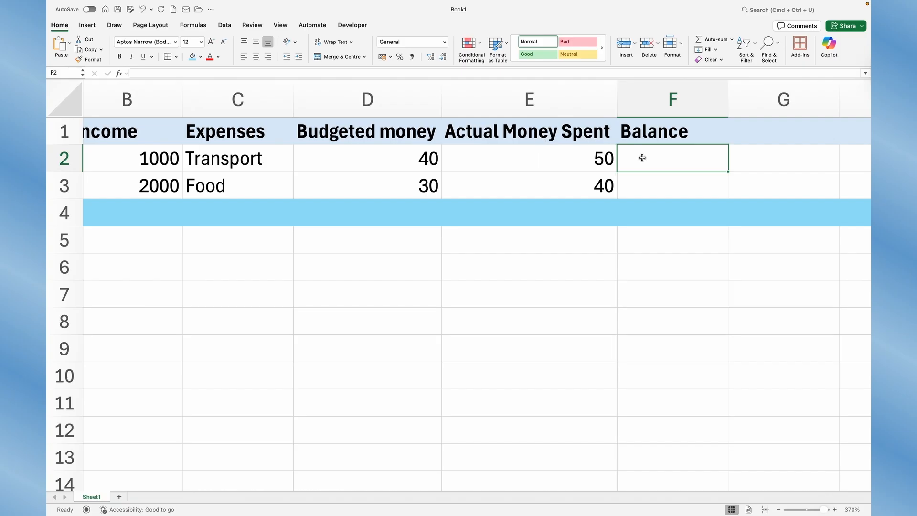
{"action": "type", "text": "="}
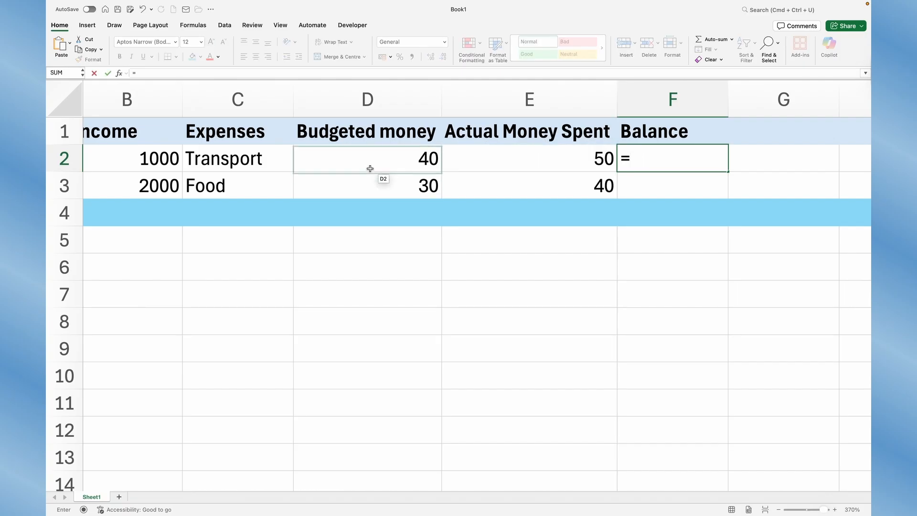
{"action": "left_click", "coordinate": [370, 167]}
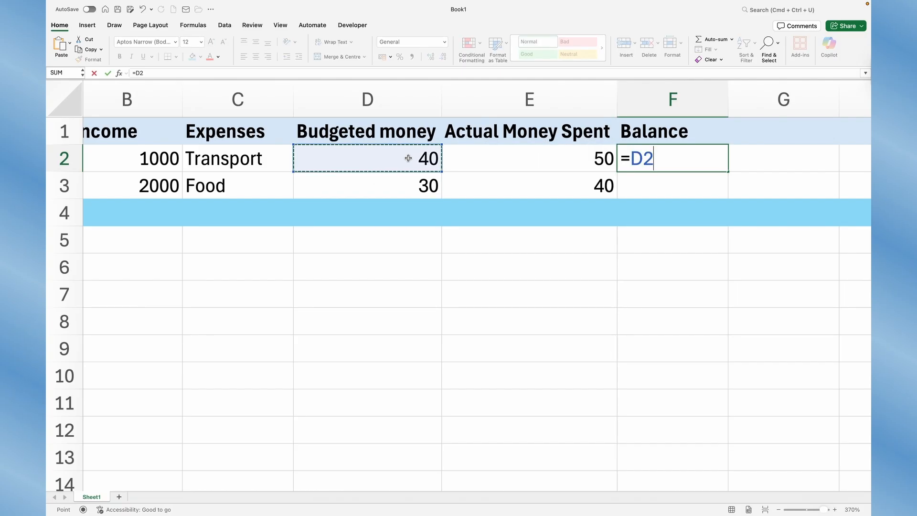
{"action": "type", "text": "-"}
{"action": "left_click", "coordinate": [512, 156]}
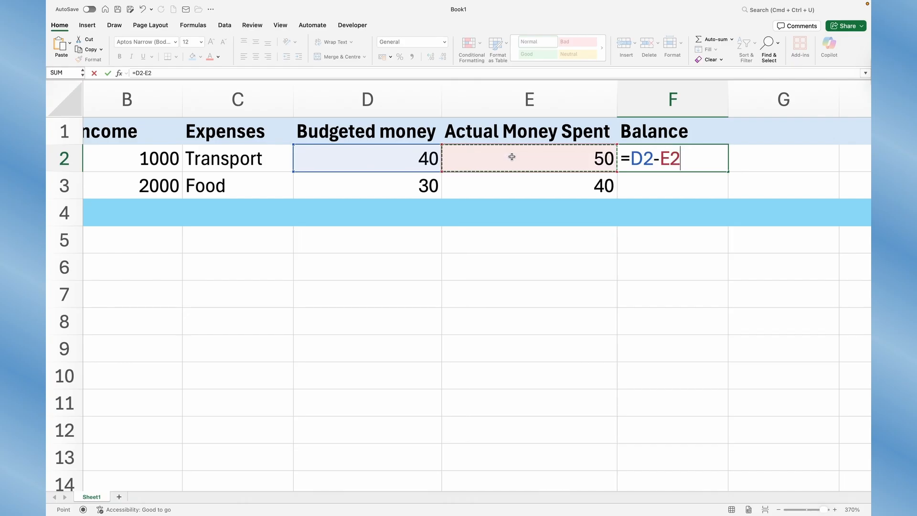
{"action": "key", "text": "Return"}
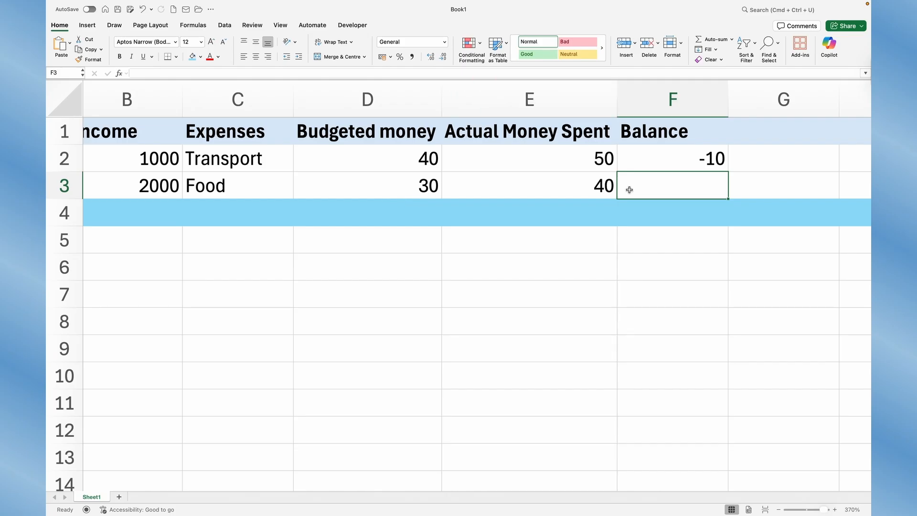
- Enter the formula =D3-E3 in F3 to calculate the Food balance
{"action": "type", "text": "="}
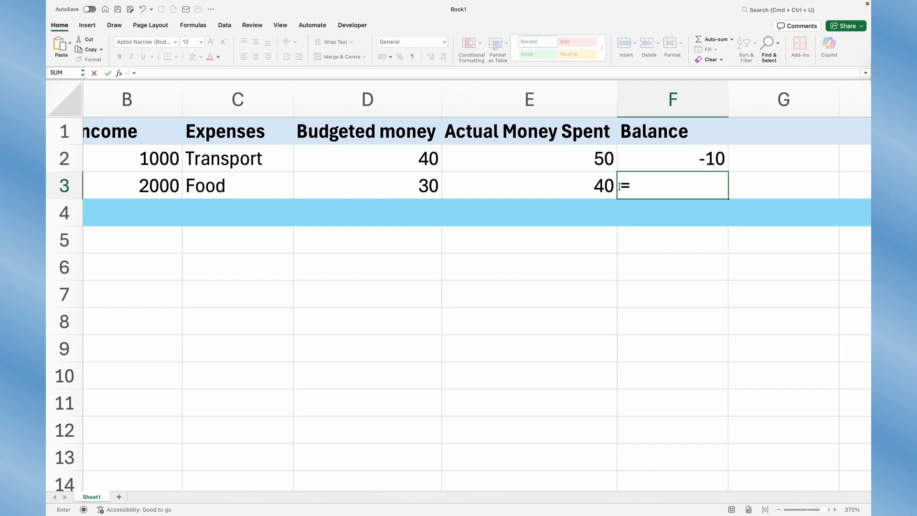
{"action": "left_click", "coordinate": [406, 189]}
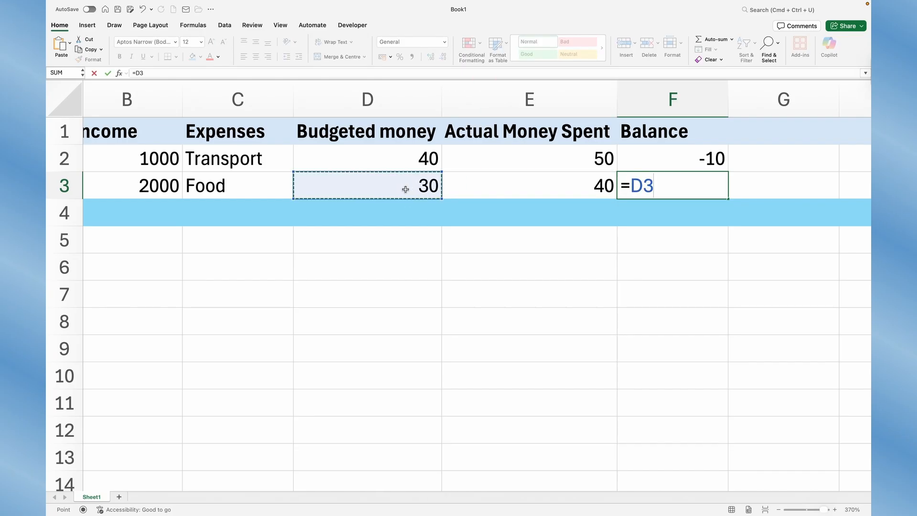
{"action": "type", "text": "-"}
{"action": "left_click", "coordinate": [521, 188]}
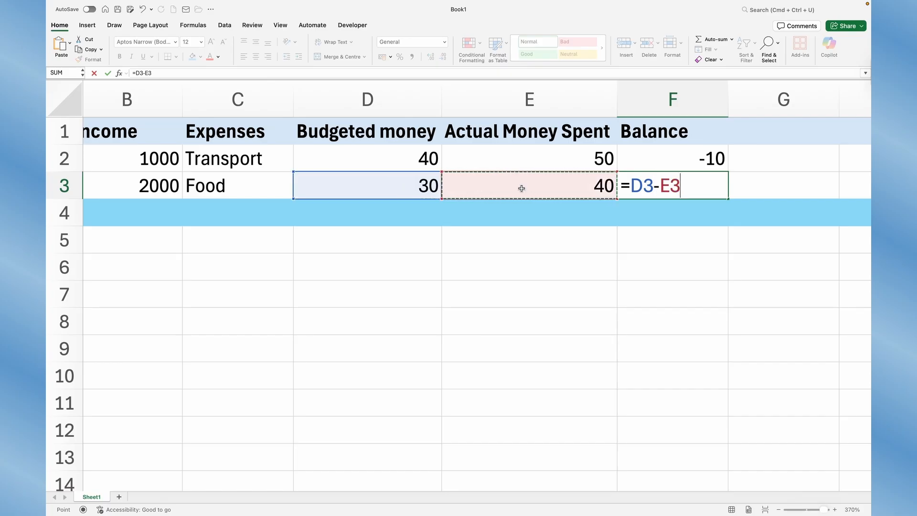
{"action": "key", "text": "Return"}
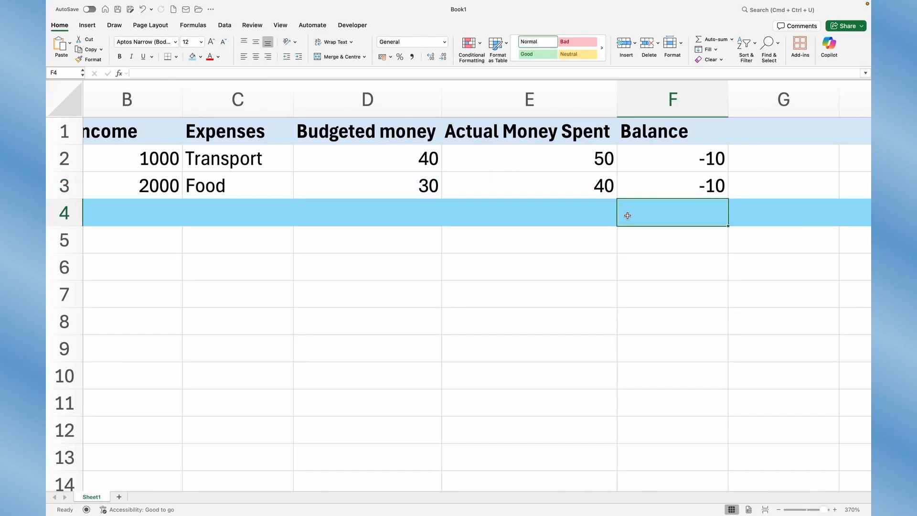
{"action": "key", "text": "Up"}
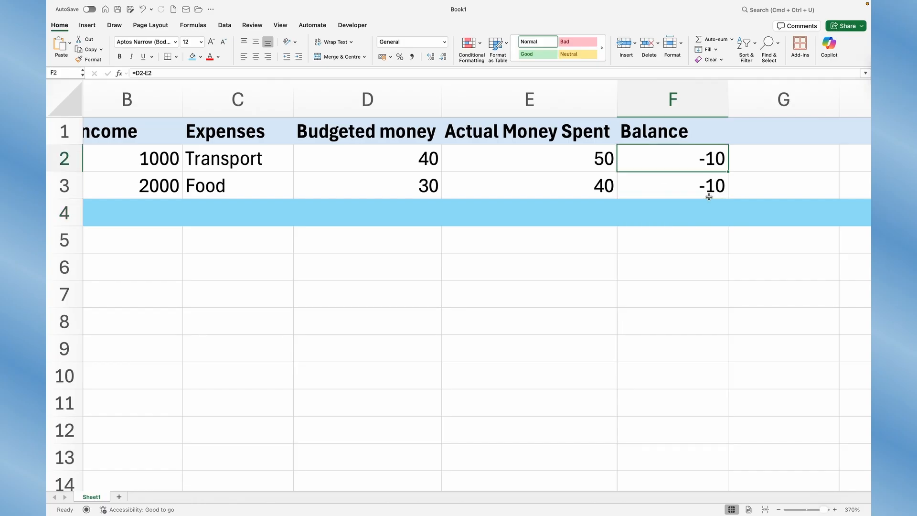
{"action": "left_click", "coordinate": [678, 217]}
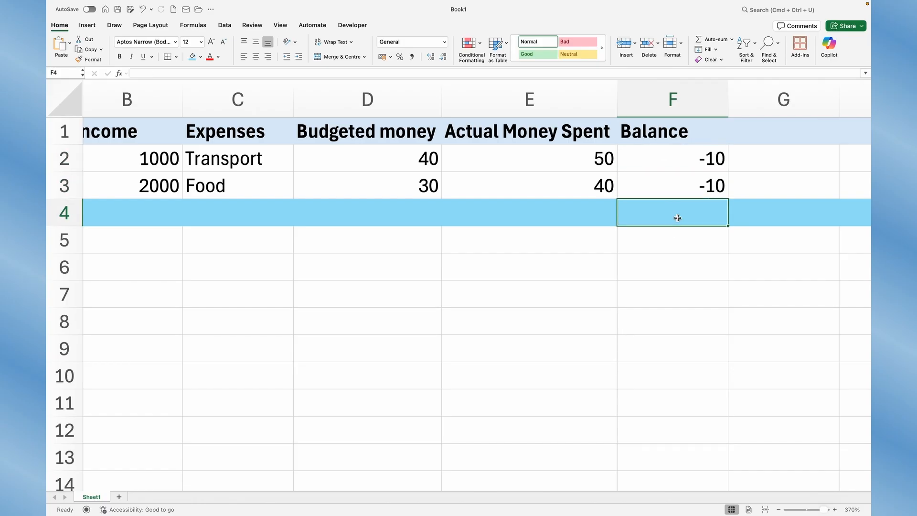
- Add up Monday's budgeted money in D4 with the formula =D2+D3
{"action": "scroll", "coordinate": [590, 215], "scroll_direction": "left", "scroll_amount": 5}
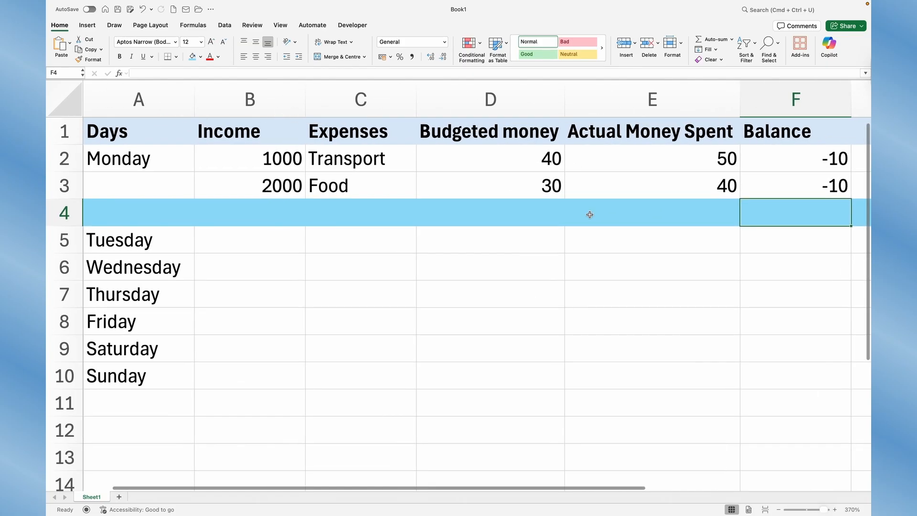
{"action": "left_click", "coordinate": [496, 211]}
{"action": "type", "text": "="}
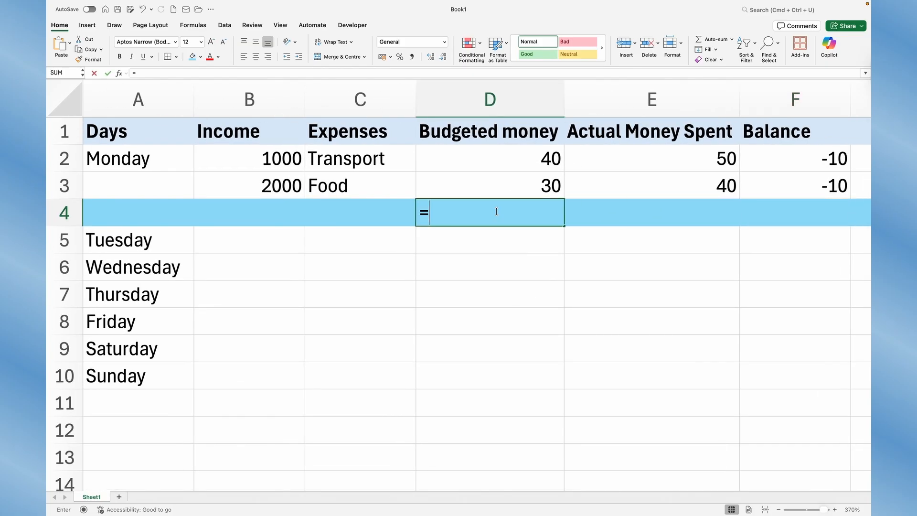
{"action": "left_click", "coordinate": [527, 159]}
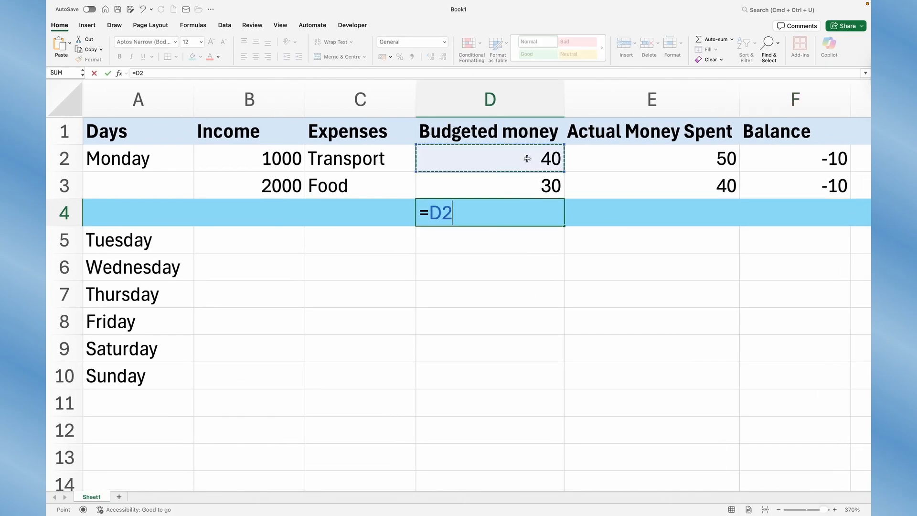
{"action": "type", "text": "+"}
{"action": "left_click", "coordinate": [529, 185]}
{"action": "key", "text": "Return"}
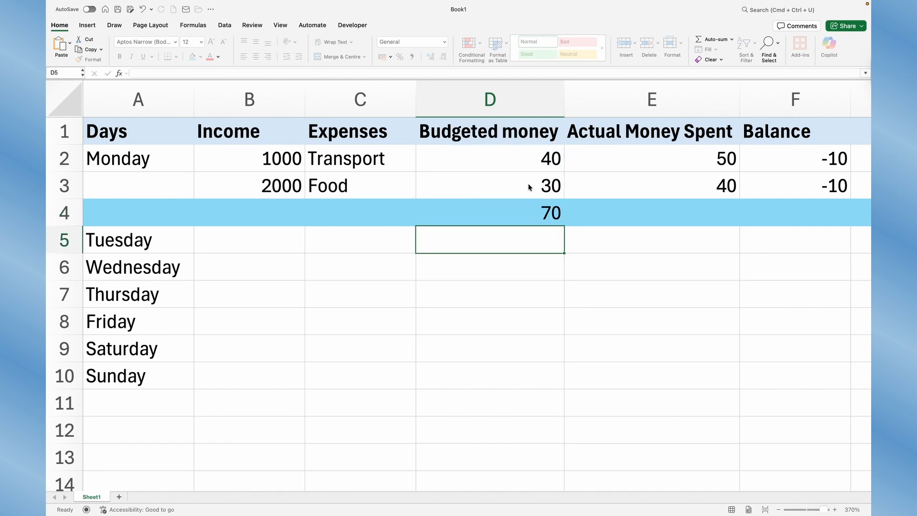
- Label the blue row TOTAL in A4 and make the row's text bold
{"action": "scroll", "coordinate": [199, 227], "scroll_direction": "down", "scroll_amount": 1}
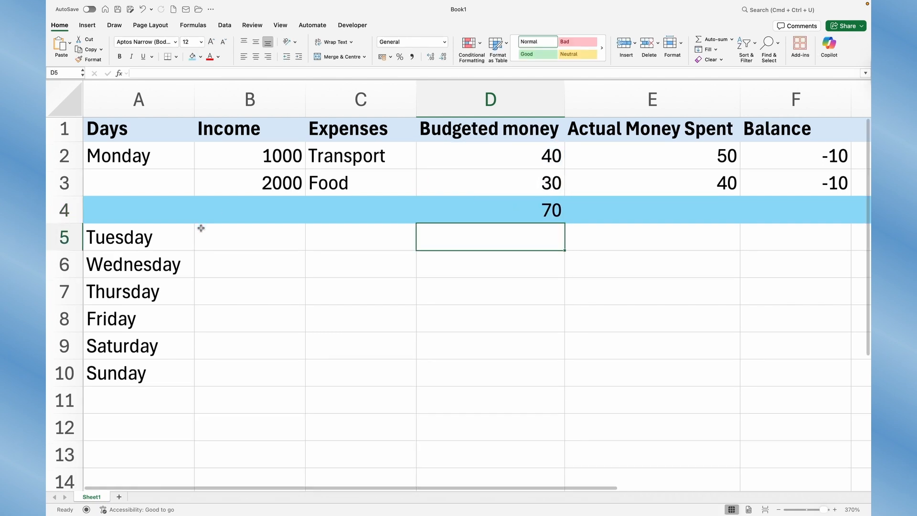
{"action": "left_click", "coordinate": [88, 204]}
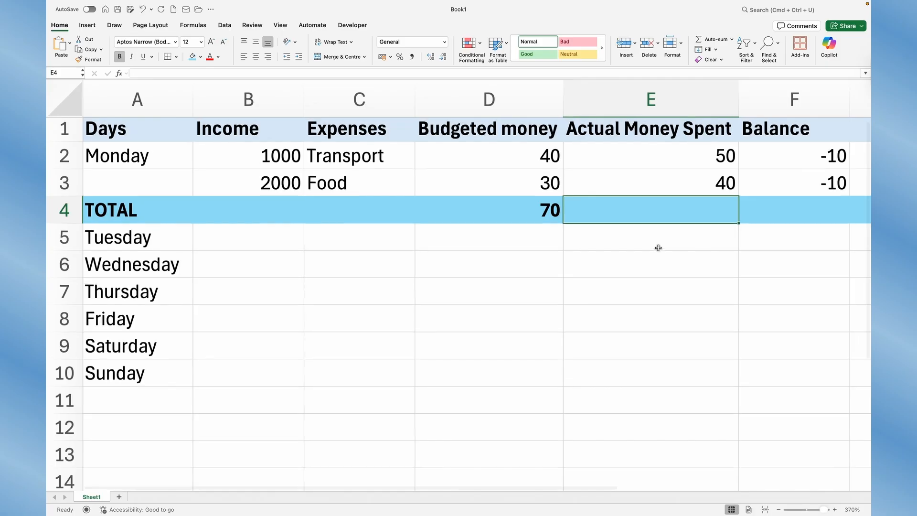
{"action": "scroll", "coordinate": [659, 247], "scroll_direction": "up", "scroll_amount": 1}
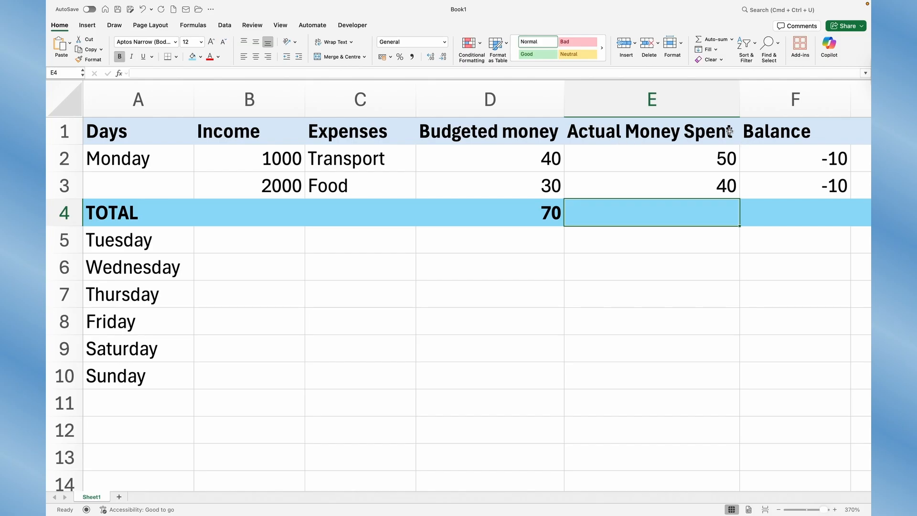
- Add up Monday's actual money spent in E4 with the formula =E2+E3
{"action": "type", "text": "="}
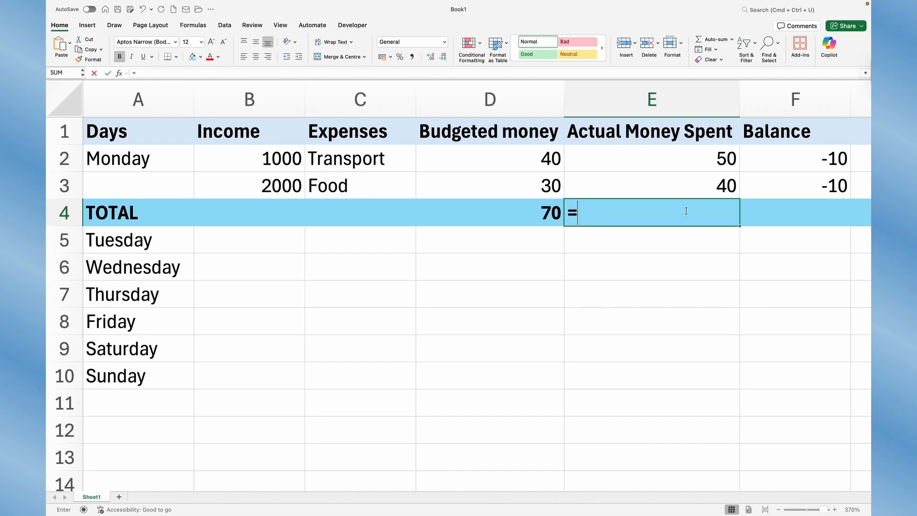
{"action": "left_click", "coordinate": [701, 156]}
{"action": "type", "text": "+"}
{"action": "left_click", "coordinate": [698, 191]}
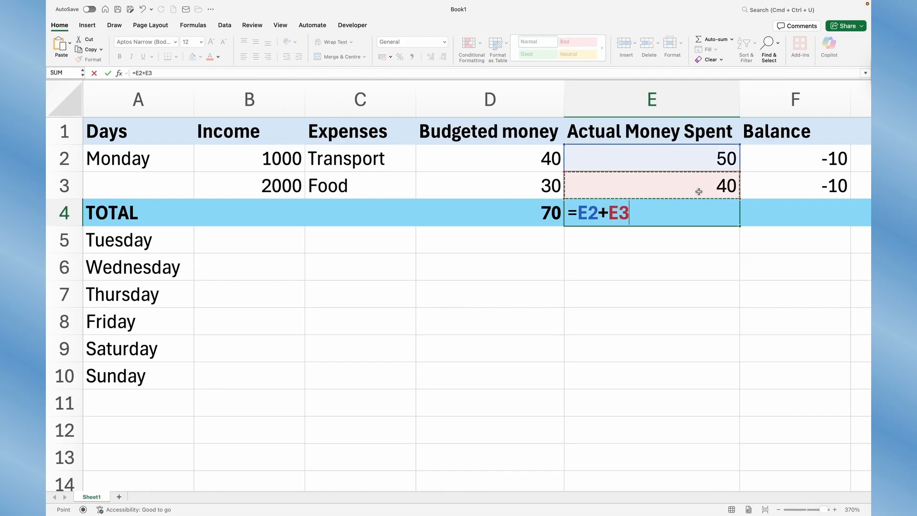
{"action": "key", "text": "Return"}
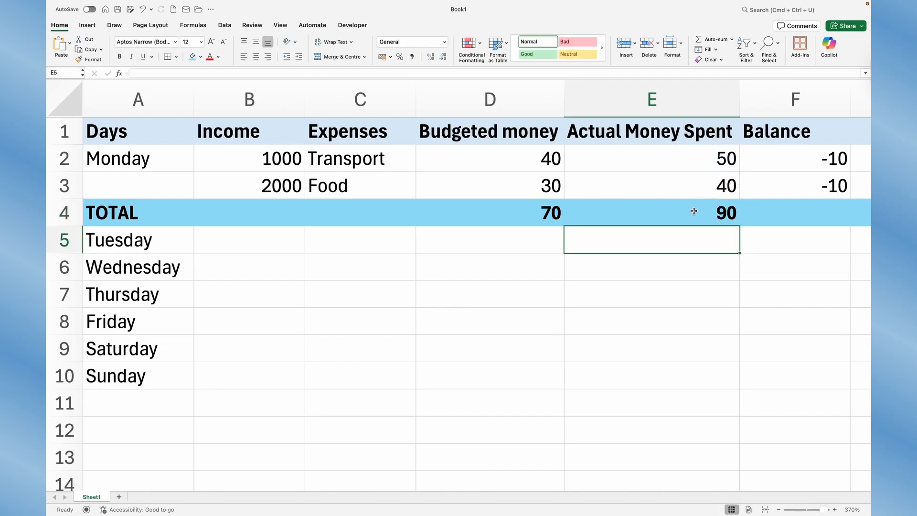
- Calculate the total balance in F4 with the formula =D4-E4
{"action": "scroll", "coordinate": [723, 263], "scroll_direction": "right", "scroll_amount": 3}
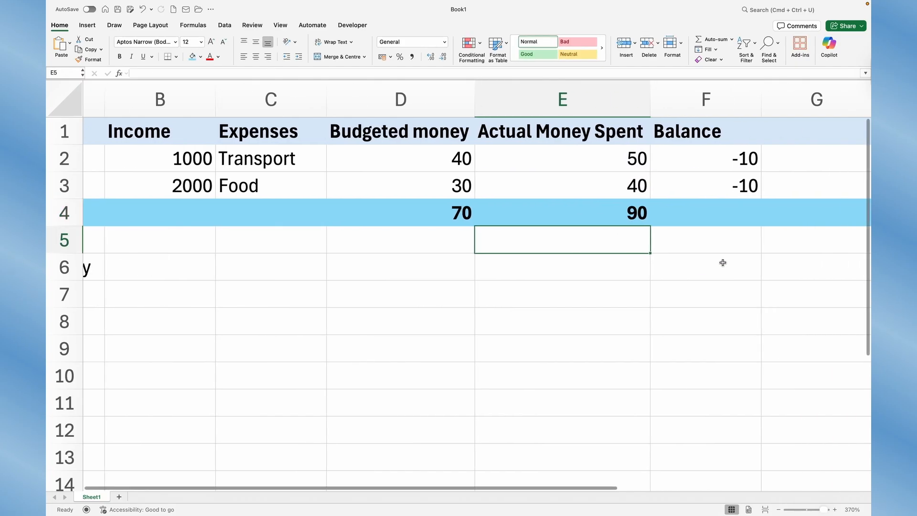
{"action": "left_click", "coordinate": [688, 215]}
{"action": "type", "text": "="}
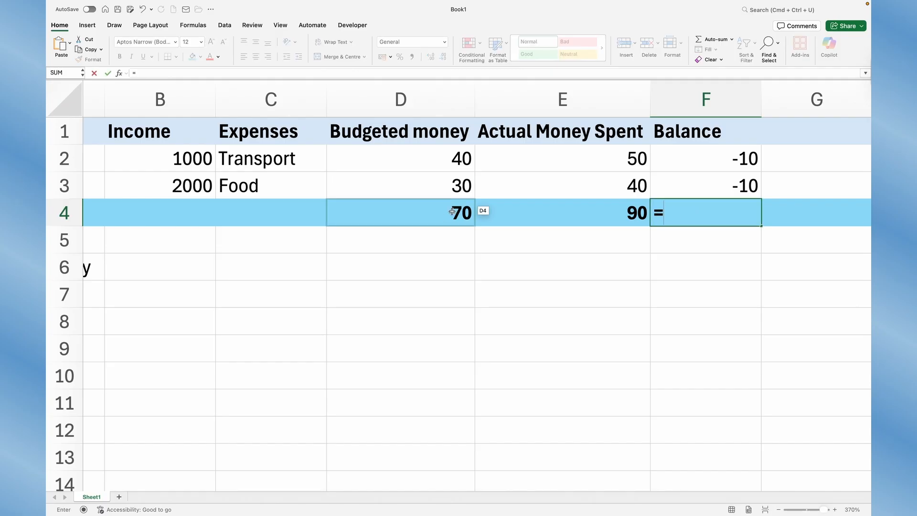
{"action": "left_click", "coordinate": [438, 215]}
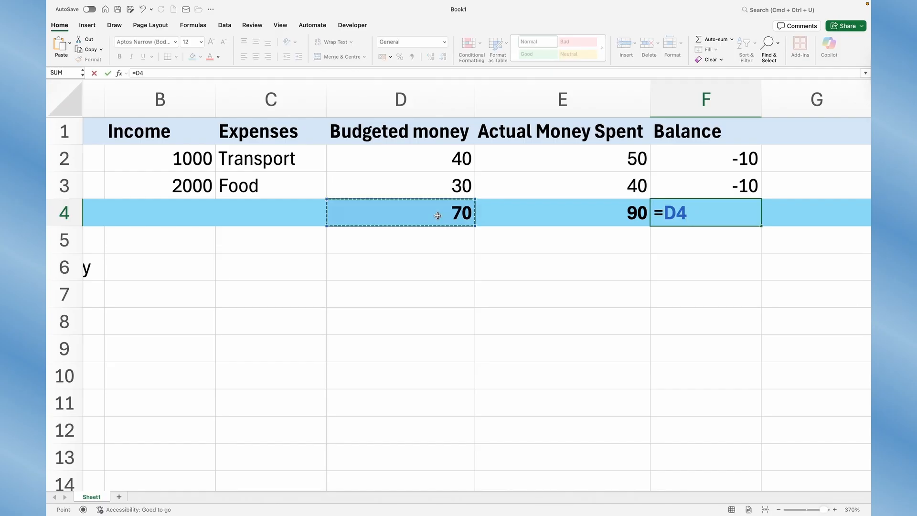
{"action": "type", "text": "-"}
{"action": "left_click", "coordinate": [578, 214]}
{"action": "key", "text": "Return"}
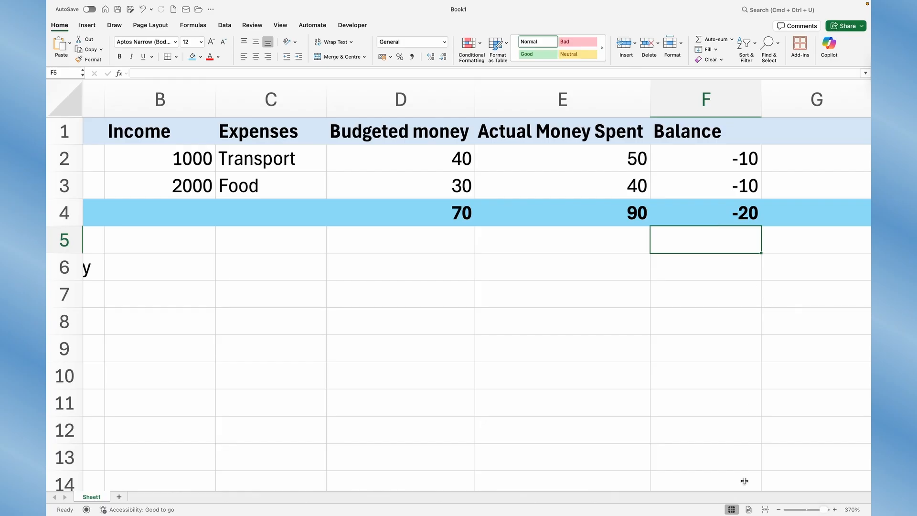
{"action": "left_click", "coordinate": [778, 510]}
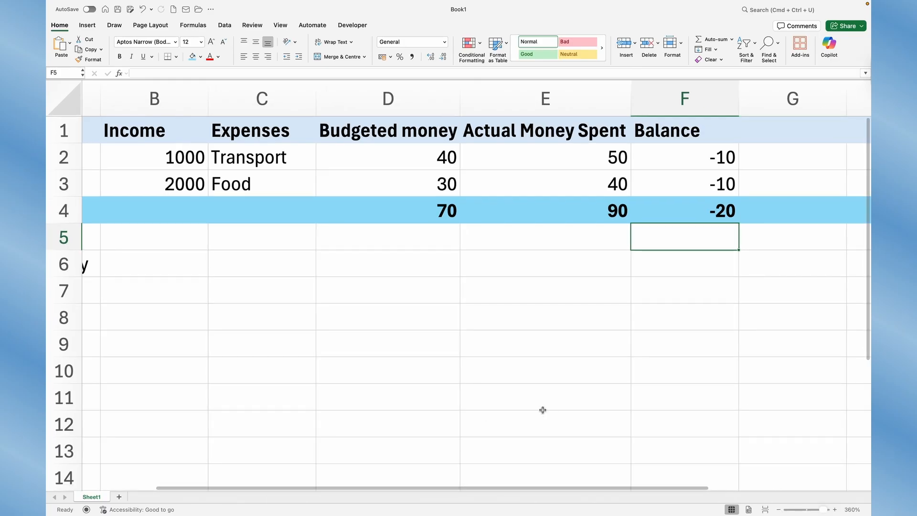
{"action": "scroll", "coordinate": [543, 410], "scroll_direction": "left", "scroll_amount": 3}
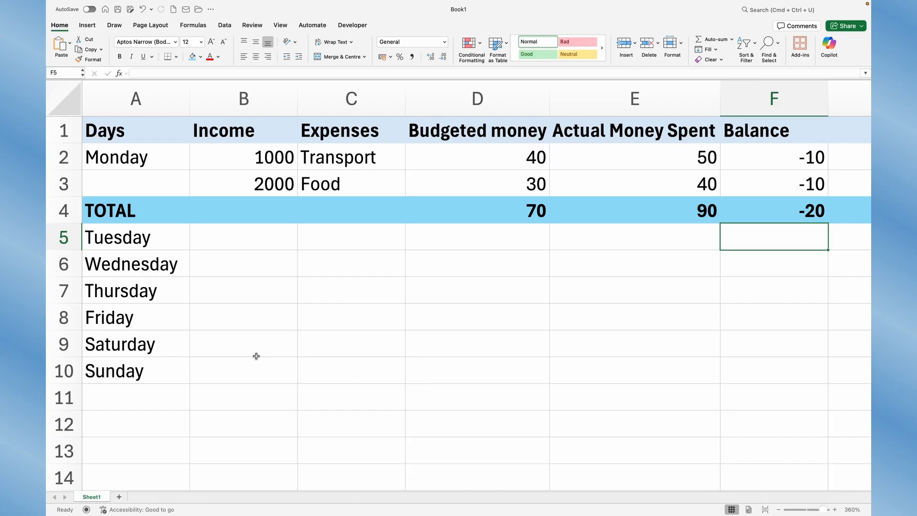
{"action": "left_click", "coordinate": [274, 261]}
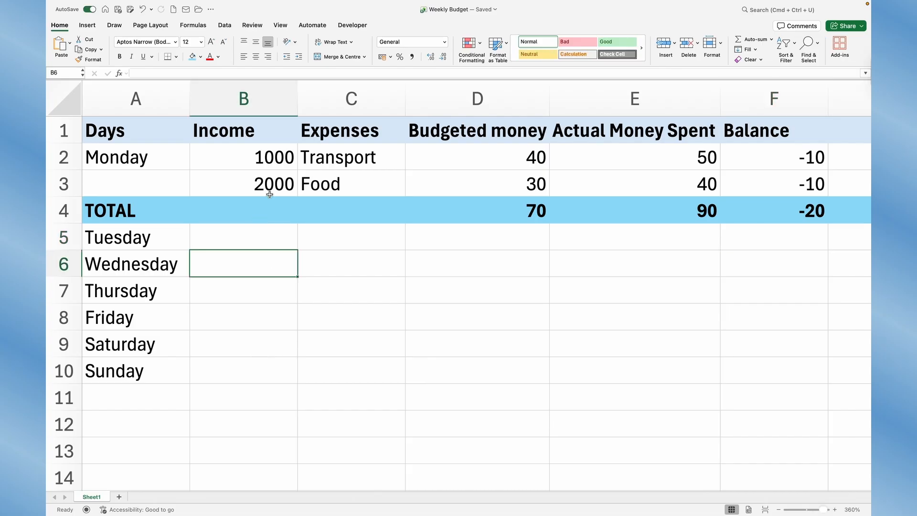
{"action": "left_click", "coordinate": [232, 237]}
{"action": "left_click", "coordinate": [220, 265]}
{"action": "left_click", "coordinate": [216, 293]}
{"action": "left_click", "coordinate": [214, 316]}
{"action": "left_click", "coordinate": [216, 340]}
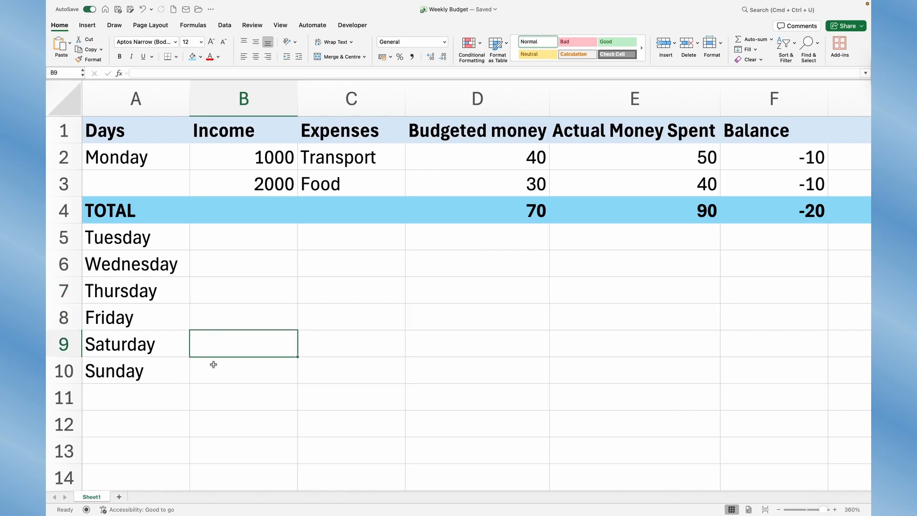
{"action": "left_click", "coordinate": [213, 369]}
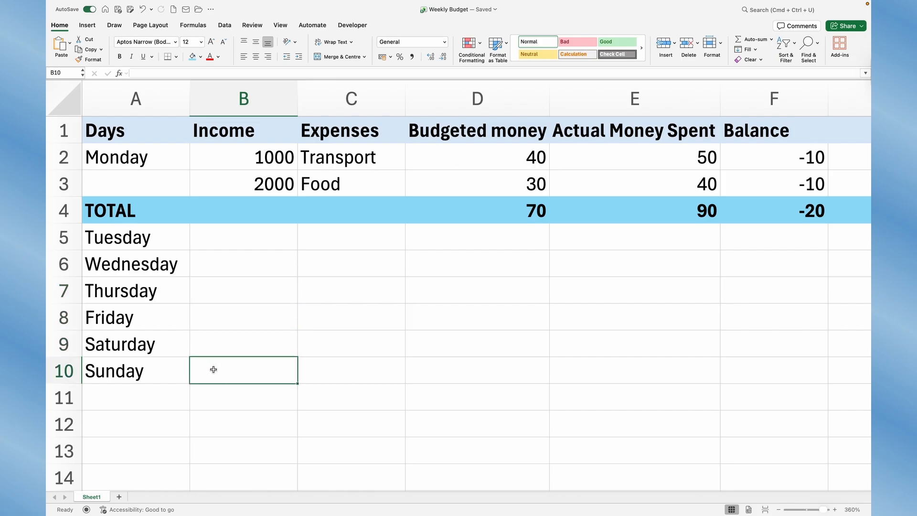